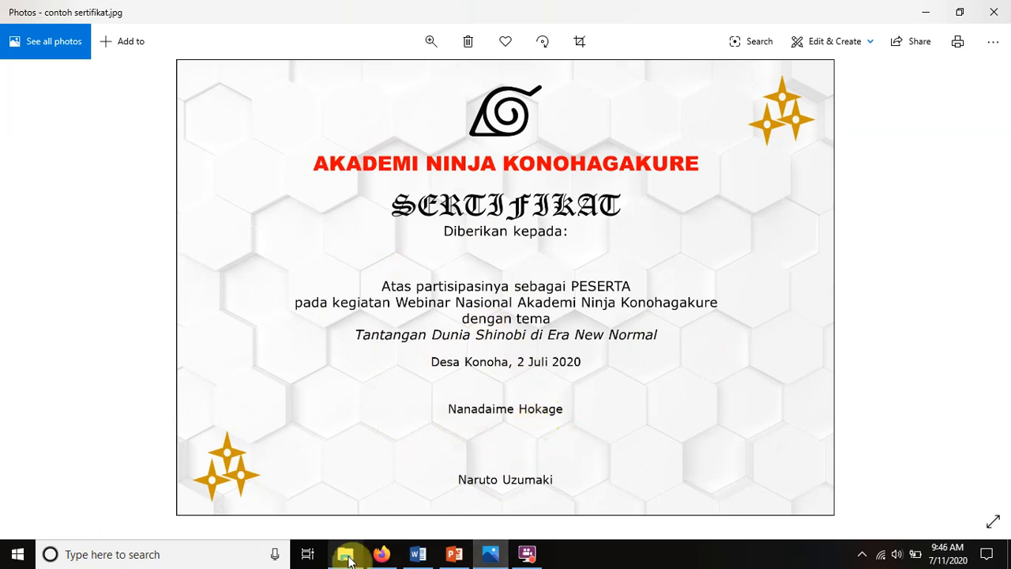
# Step: Switch to Firefox and create a blank Google Slides presentation in the WEBINAR #2 Drive folder
pyautogui.click(376, 556)
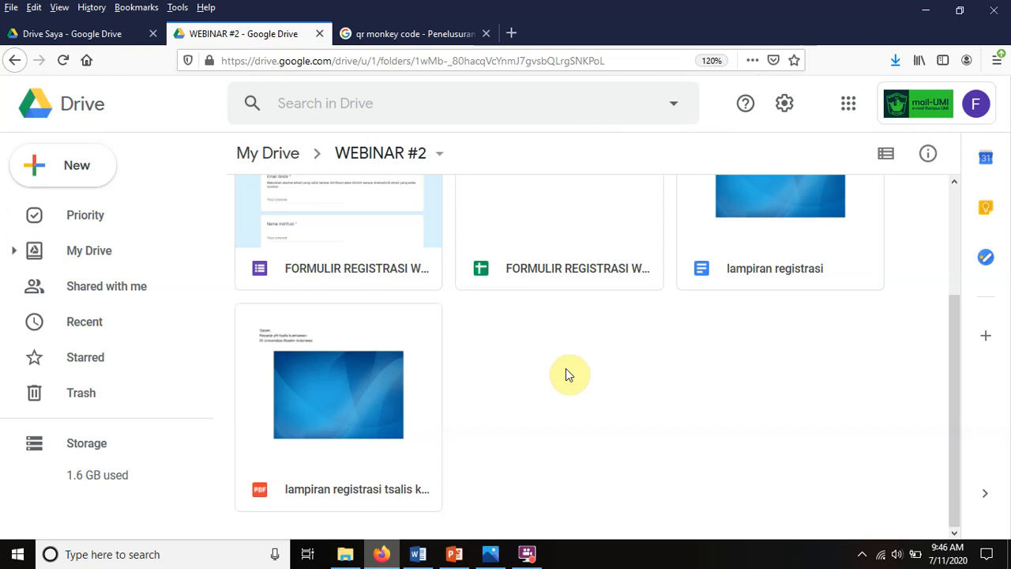
pyautogui.click(527, 439)
pyautogui.rightClick(489, 412)
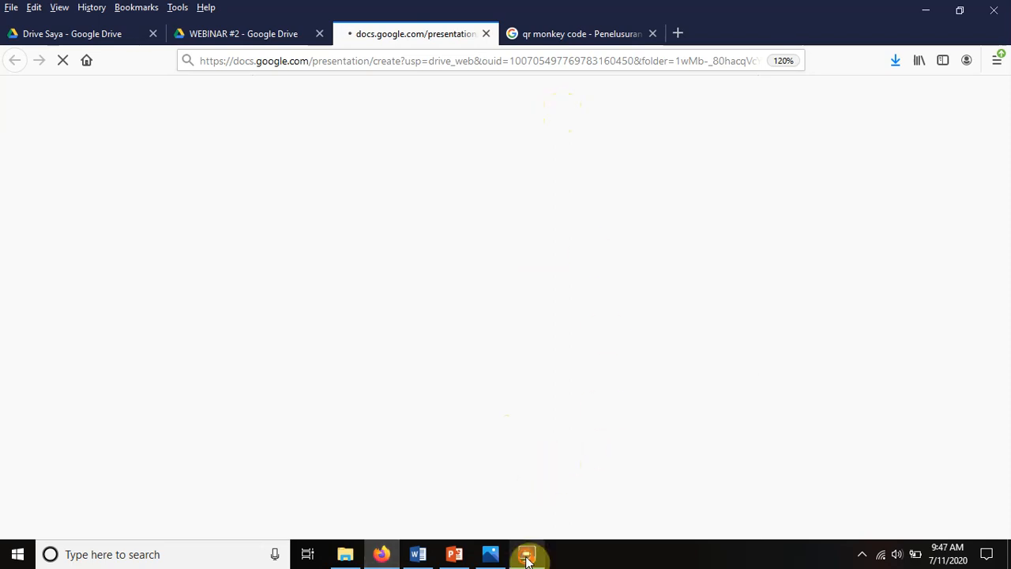
pyautogui.click(527, 554)
pyautogui.click(820, 515)
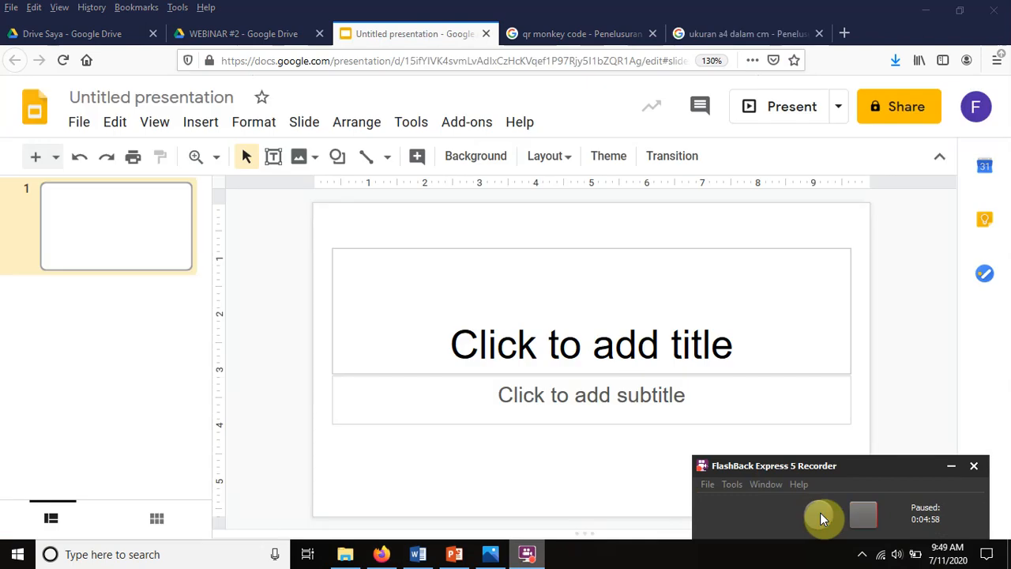
pyautogui.click(819, 517)
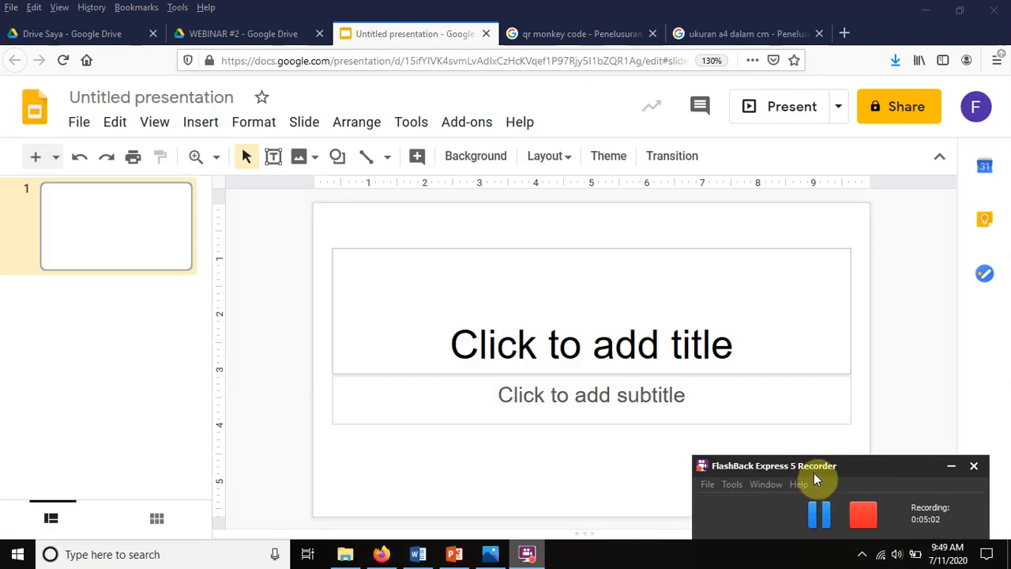
pyautogui.moveTo(819, 467); pyautogui.dragTo(837, 538)
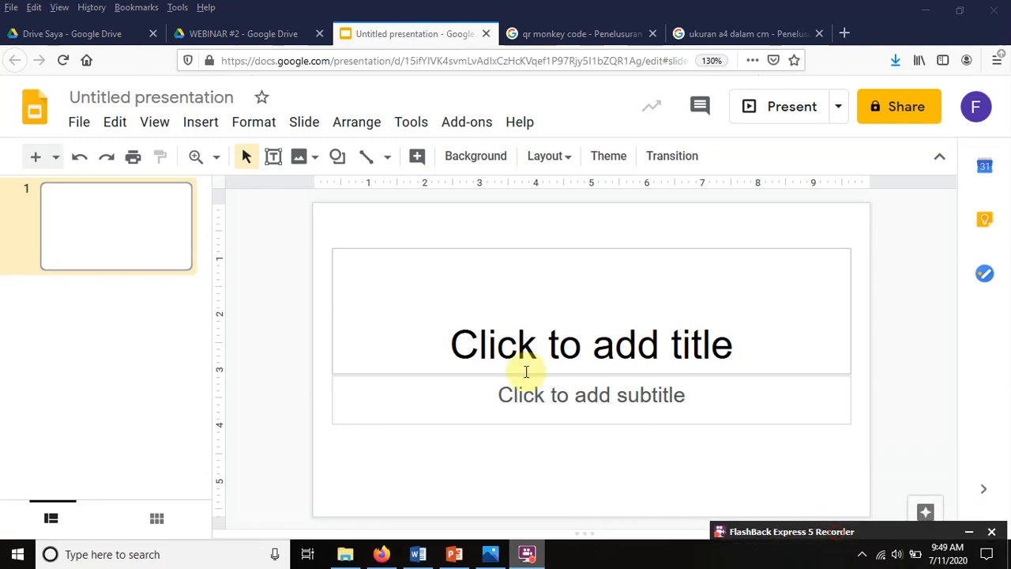
# Step: Delete the title and subtitle placeholders from the first slide
pyautogui.click(336, 369)
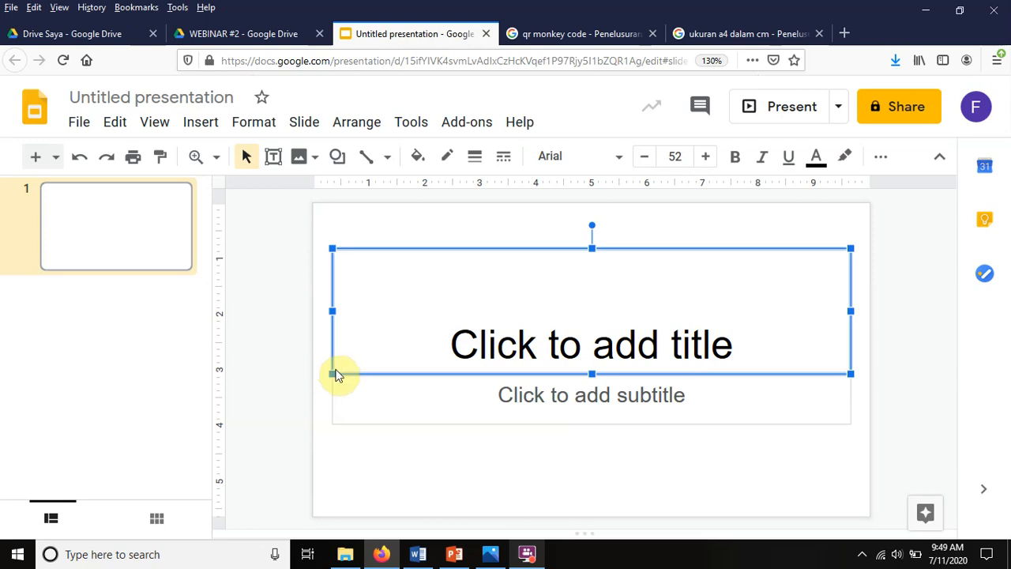
pyautogui.press('Delete')
pyautogui.click(336, 392)
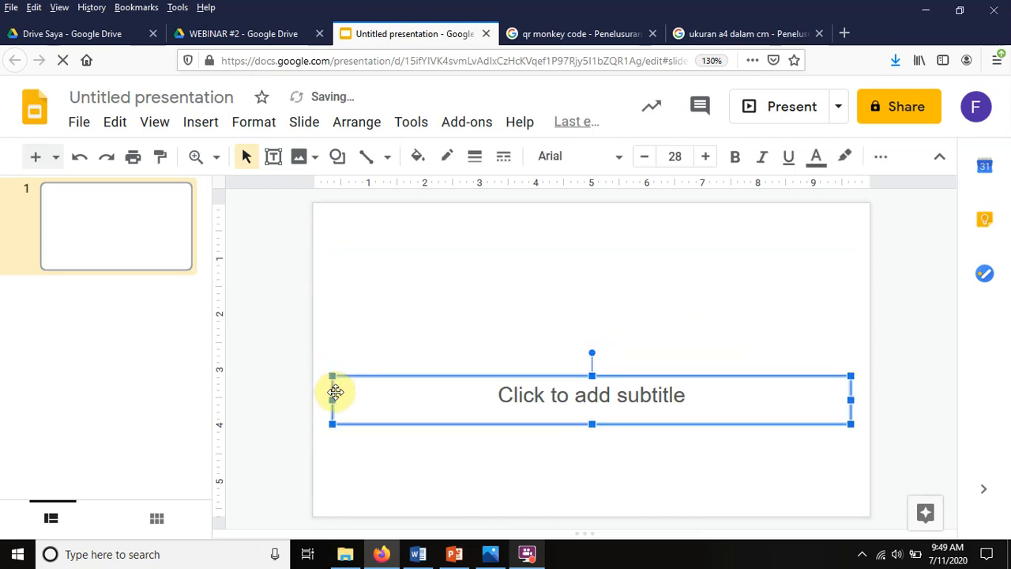
pyautogui.press('Delete')
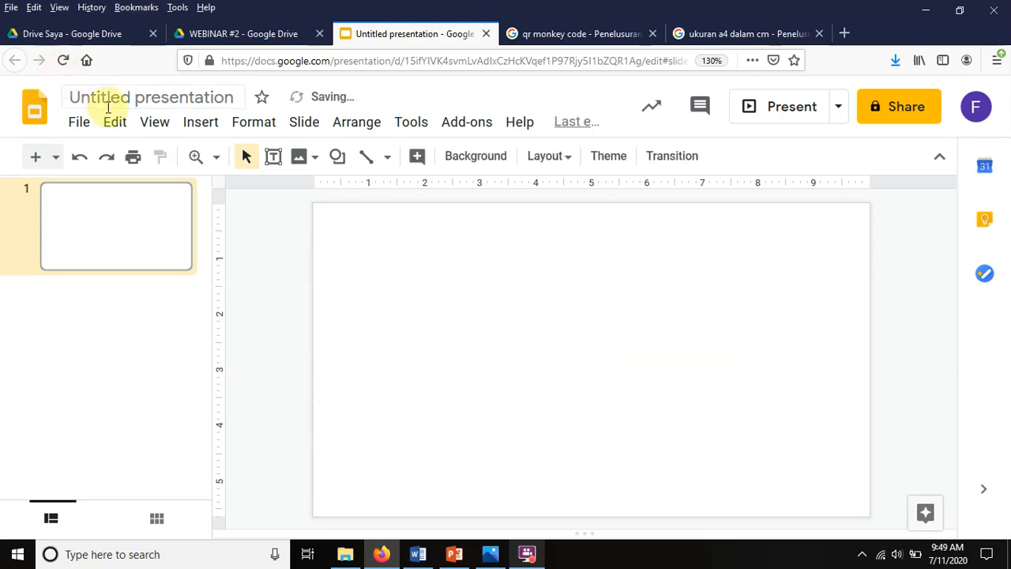
# Step: Open the presentation's page setup and choose a custom page size measured in centimeters
pyautogui.click(76, 123)
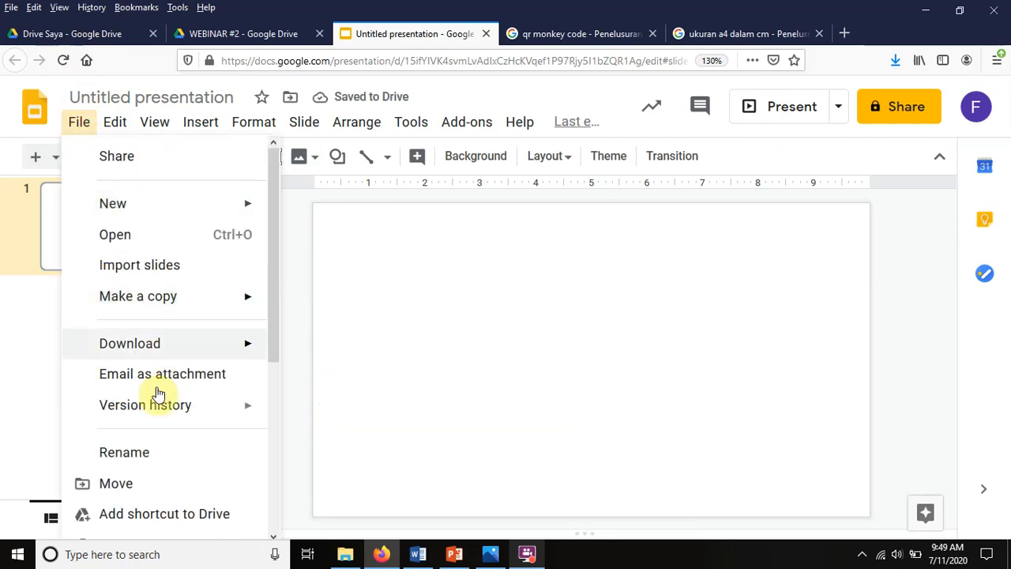
pyautogui.scroll(-3, 177, 401)
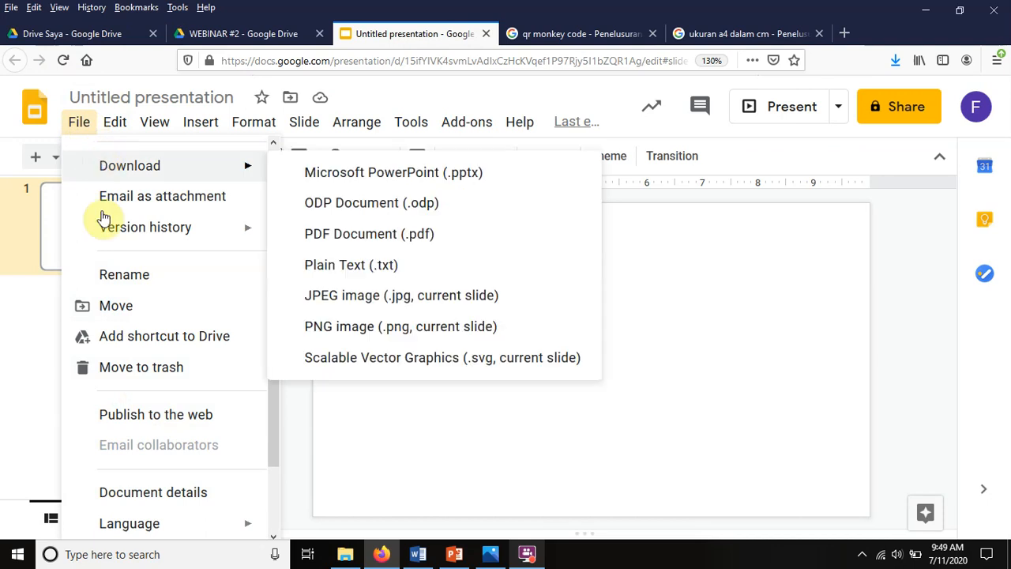
pyautogui.scroll(-2, 174, 384)
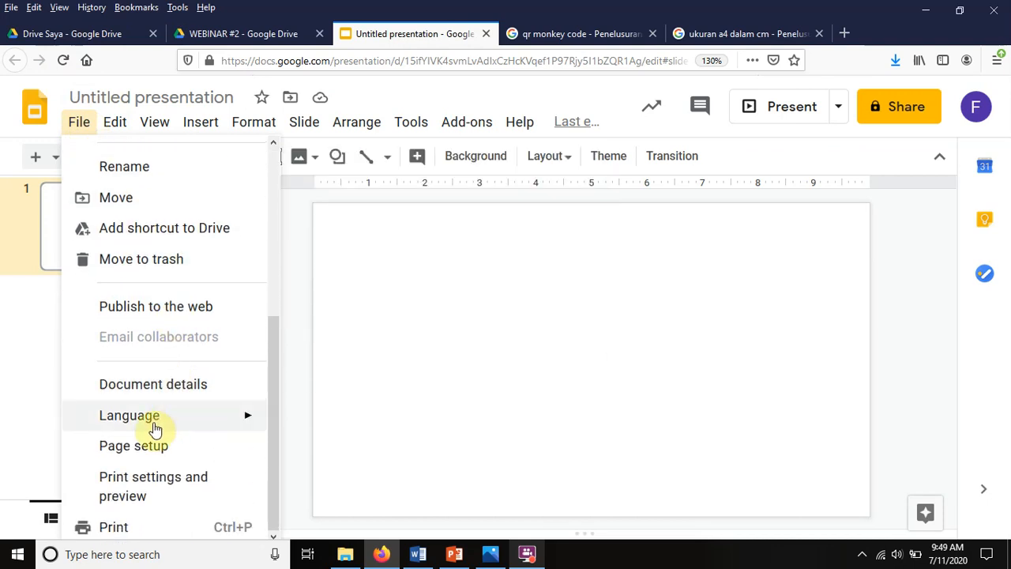
pyautogui.click(140, 451)
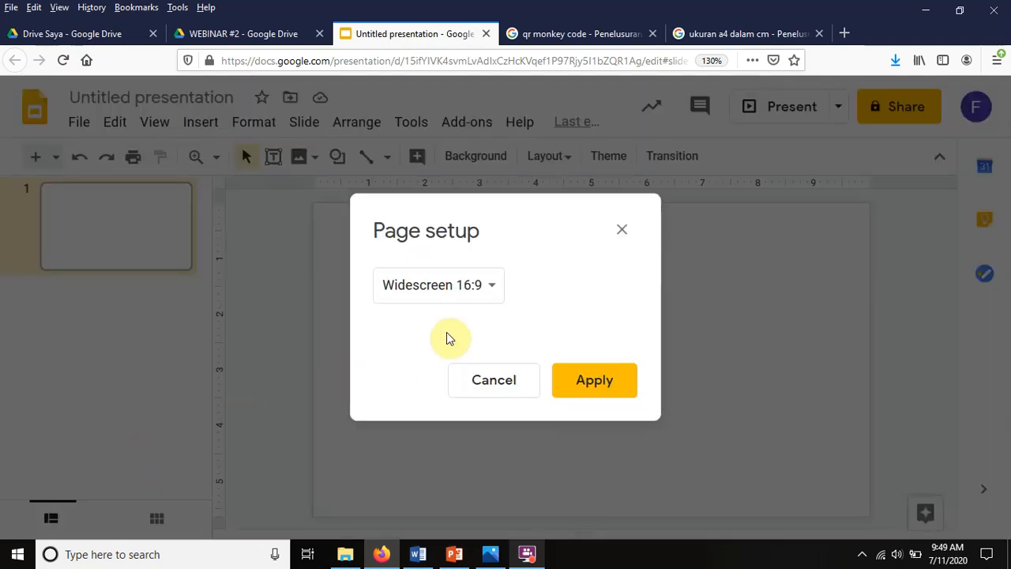
pyautogui.click(469, 291)
pyautogui.click(458, 355)
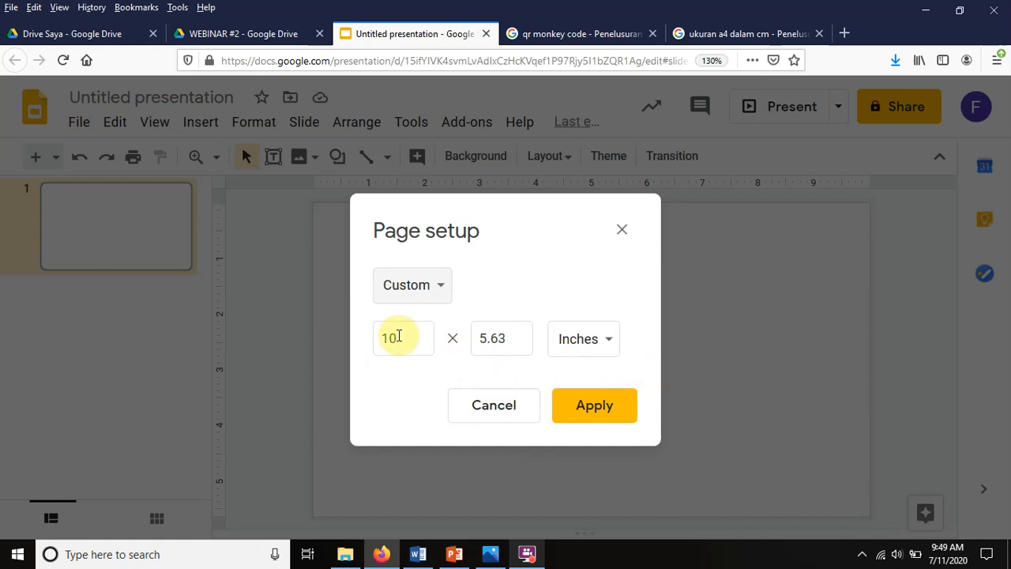
pyautogui.click(591, 353)
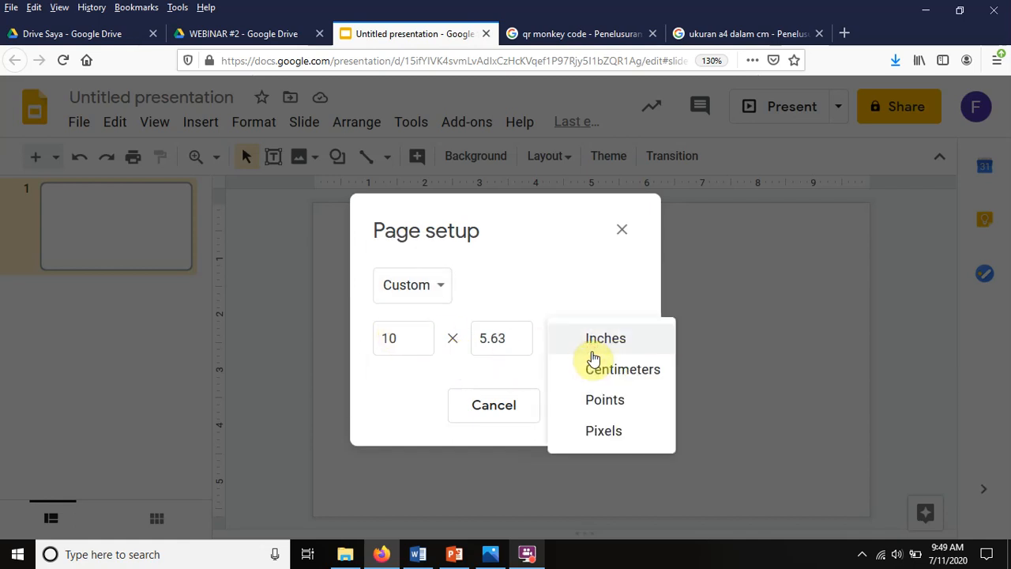
pyautogui.click(597, 371)
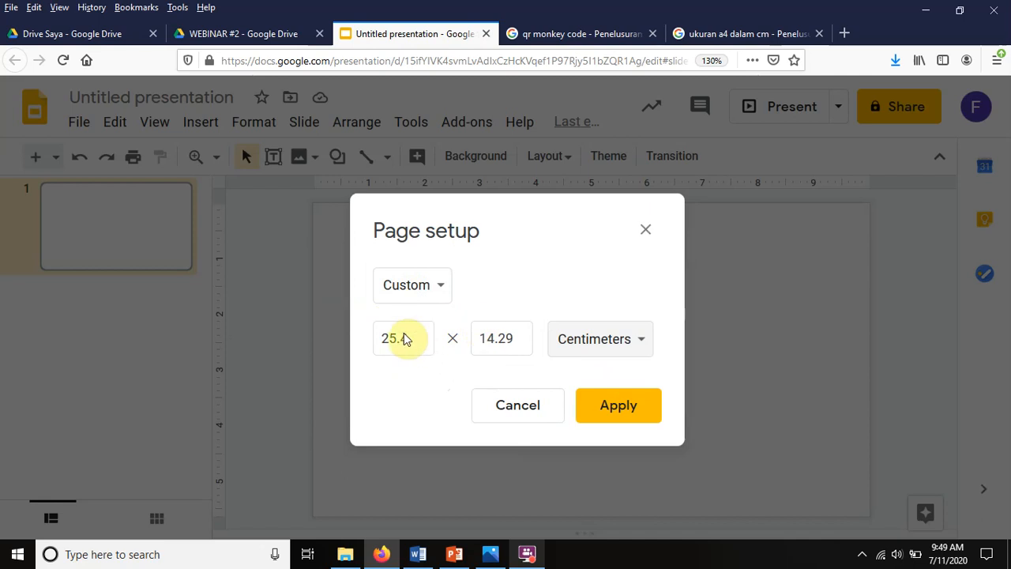
# Step: Check the A4 dimensions in the open Google search results and apply a page size of 29.7 × 21.0 cm
pyautogui.click(761, 33)
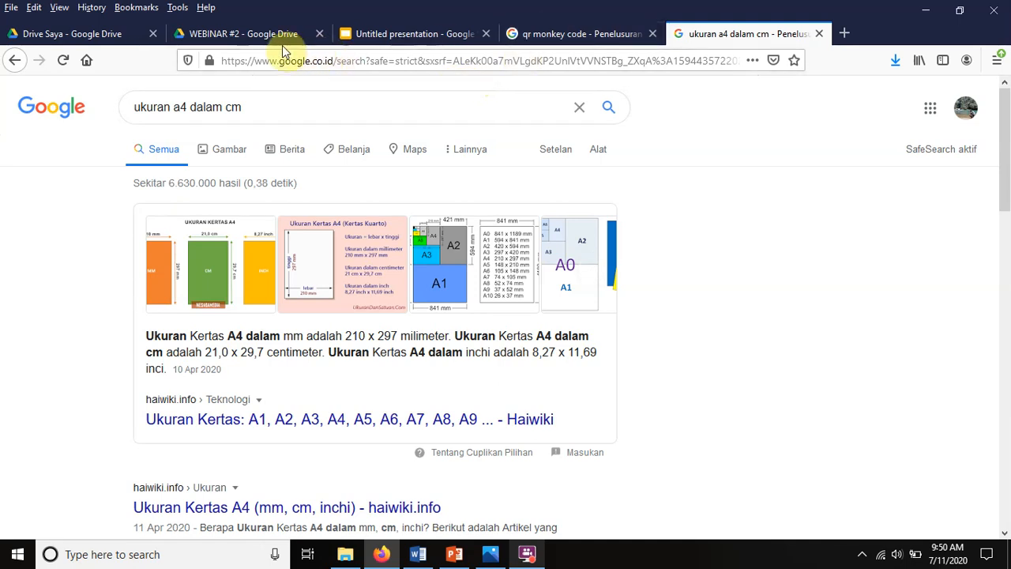
pyautogui.click(394, 36)
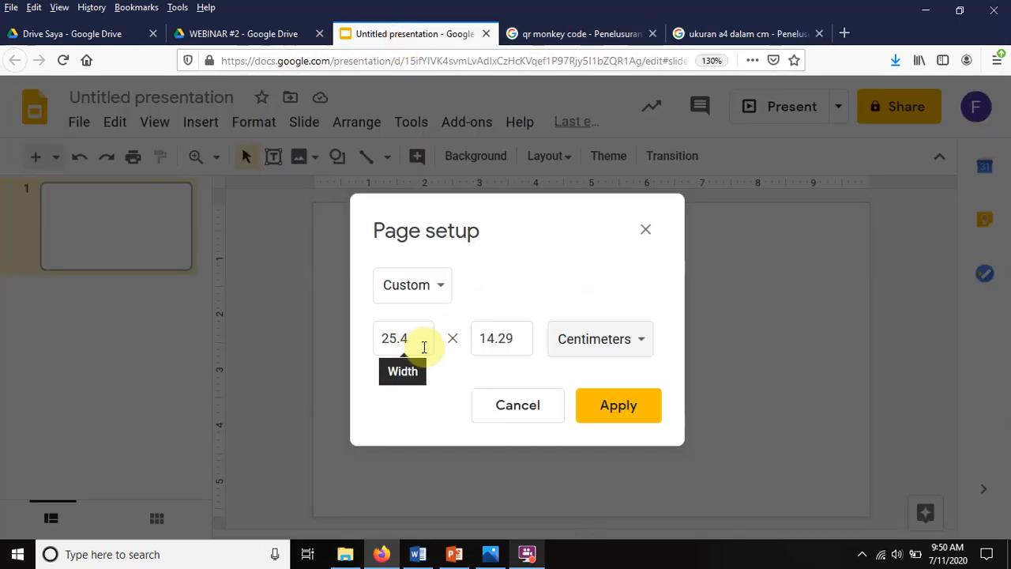
pyautogui.click(386, 338)
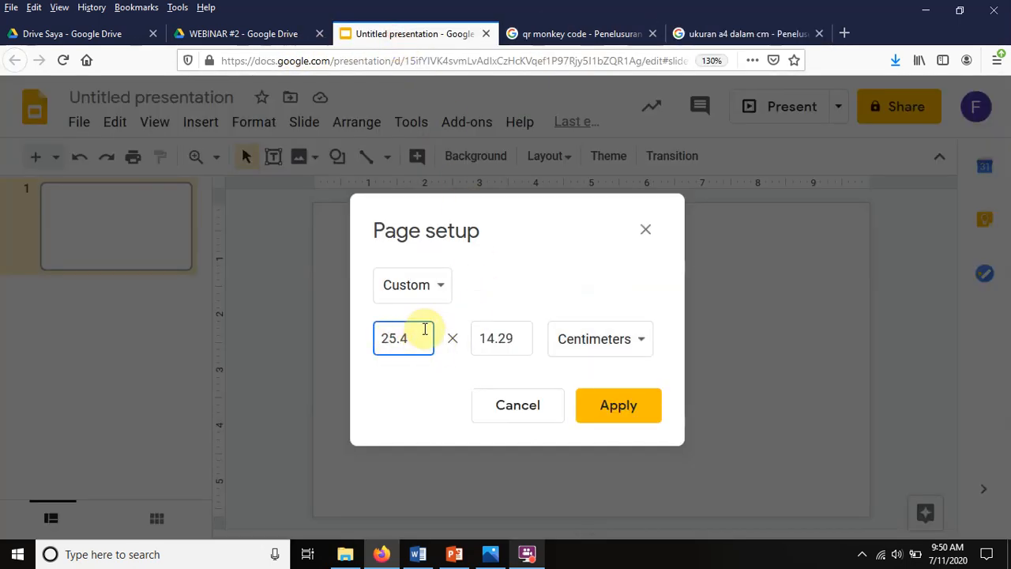
pyautogui.press('Delete')
pyautogui.write('9')
pyautogui.press('BackSpace')
pyautogui.write('7')
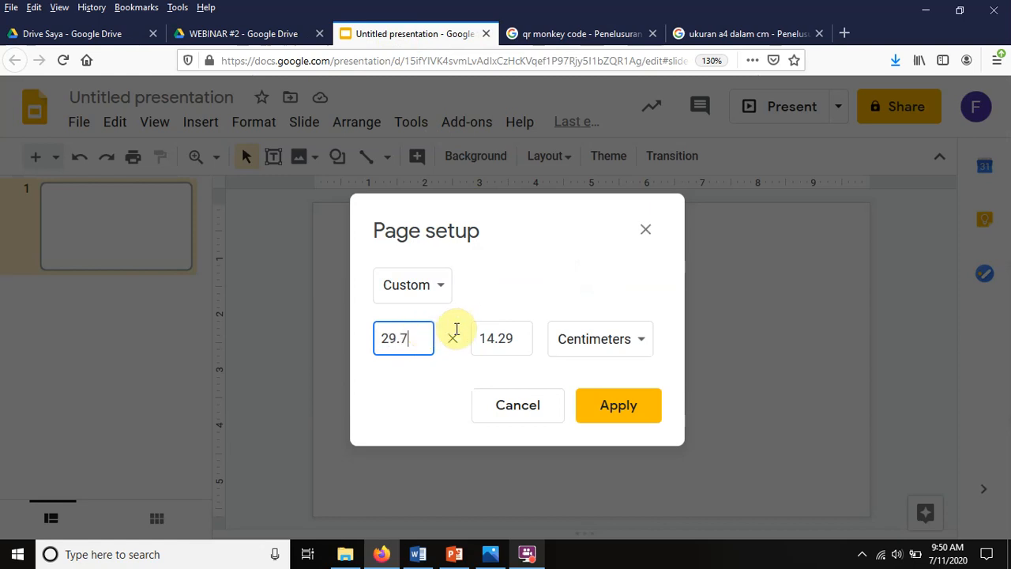
pyautogui.click(493, 338)
pyautogui.press('BackSpace')
pyautogui.press('BackSpace')
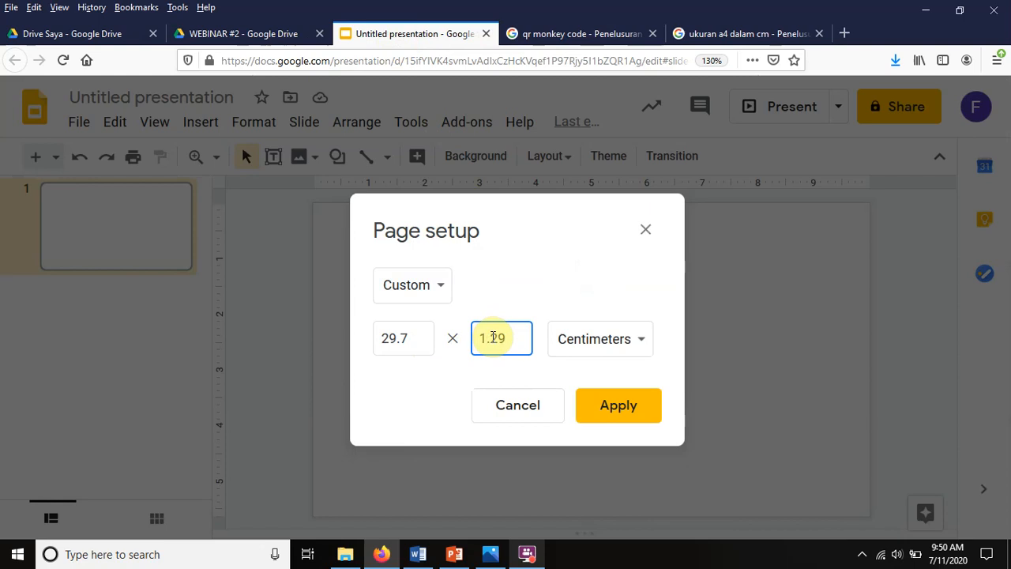
pyautogui.write('21.0')
pyautogui.click(617, 415)
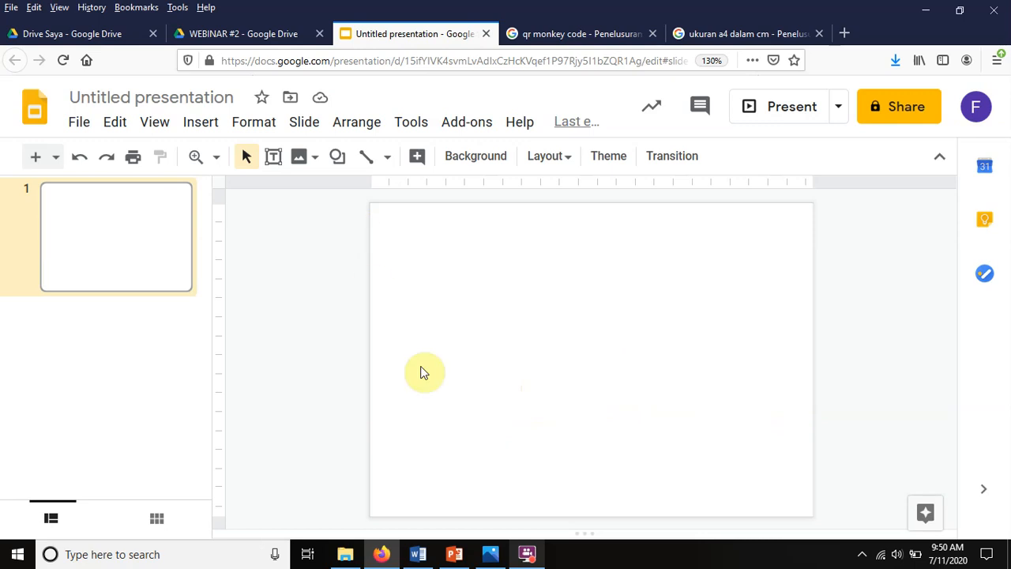
# Step: Try to copy the certificate image contoh sertifikat.jpg from Photos onto the blank slide, and remove the pasted text box
pyautogui.click(491, 549)
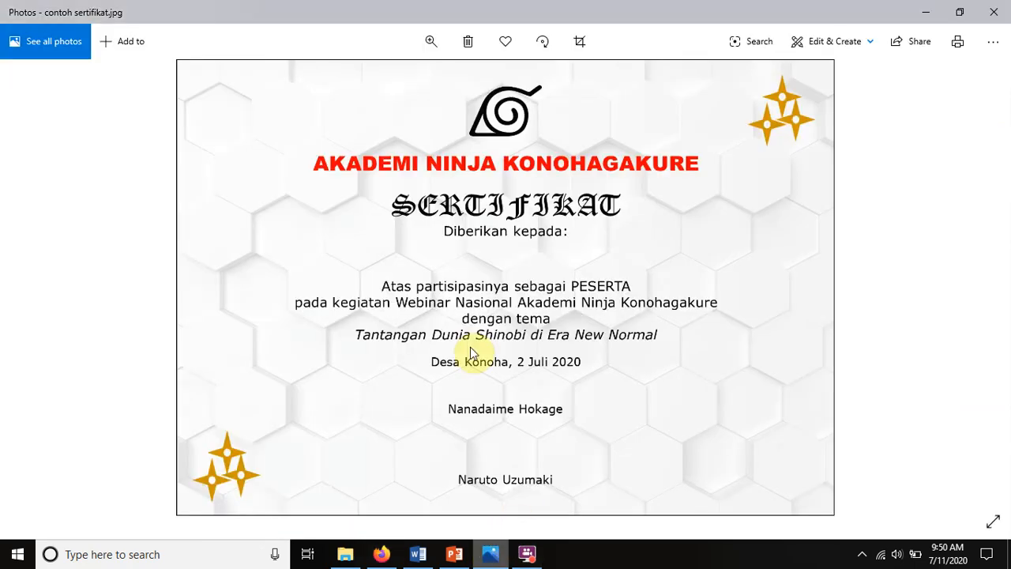
pyautogui.rightClick(376, 384)
pyautogui.click(403, 275)
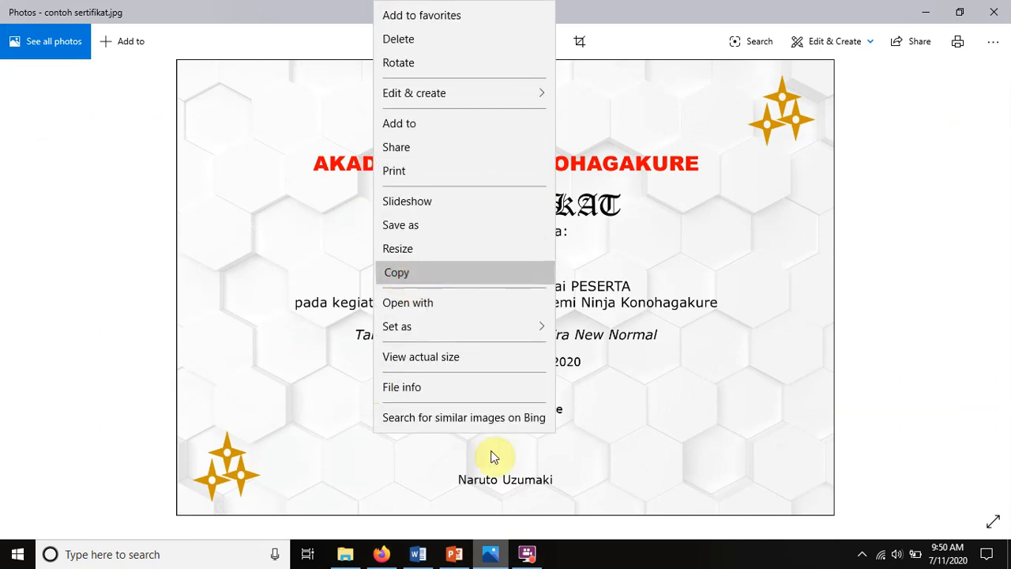
pyautogui.click(456, 556)
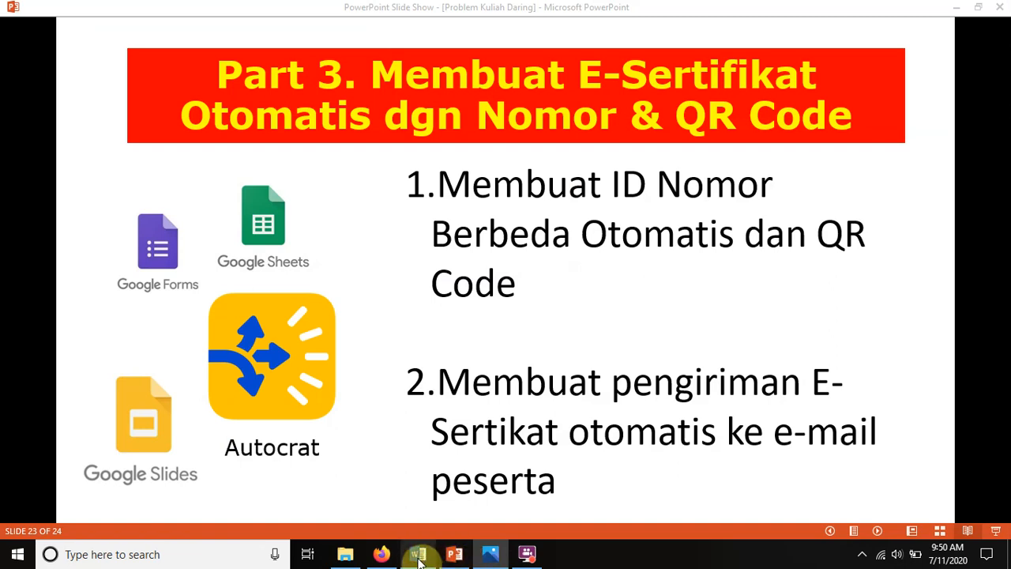
pyautogui.click(381, 555)
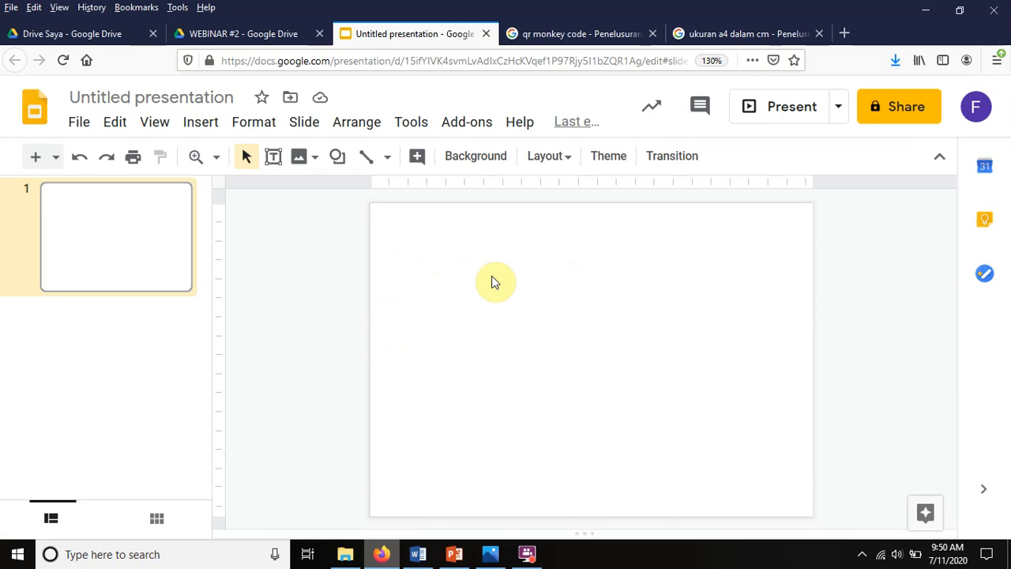
pyautogui.hotkey('ctrl', 'v')
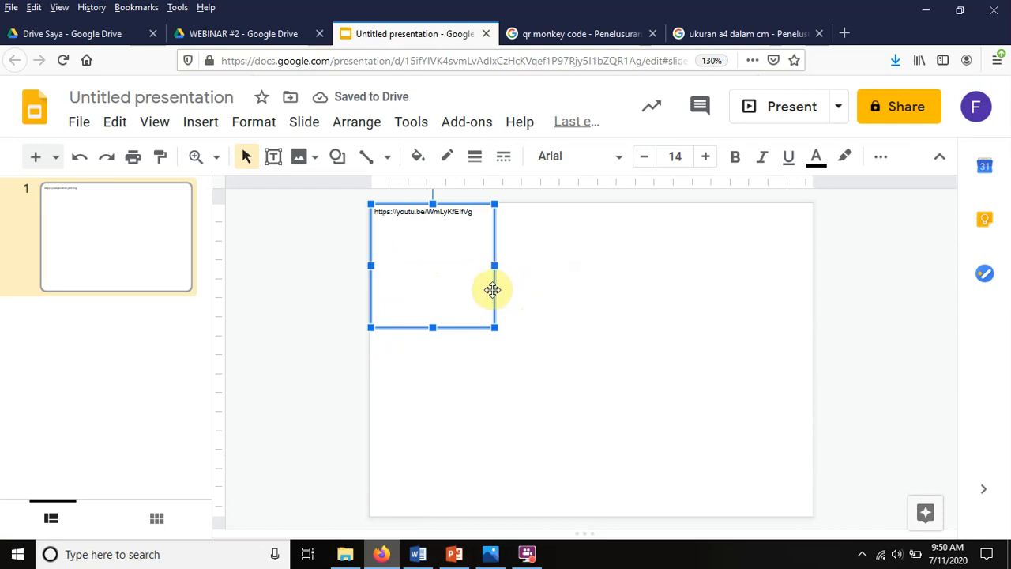
pyautogui.press('Delete')
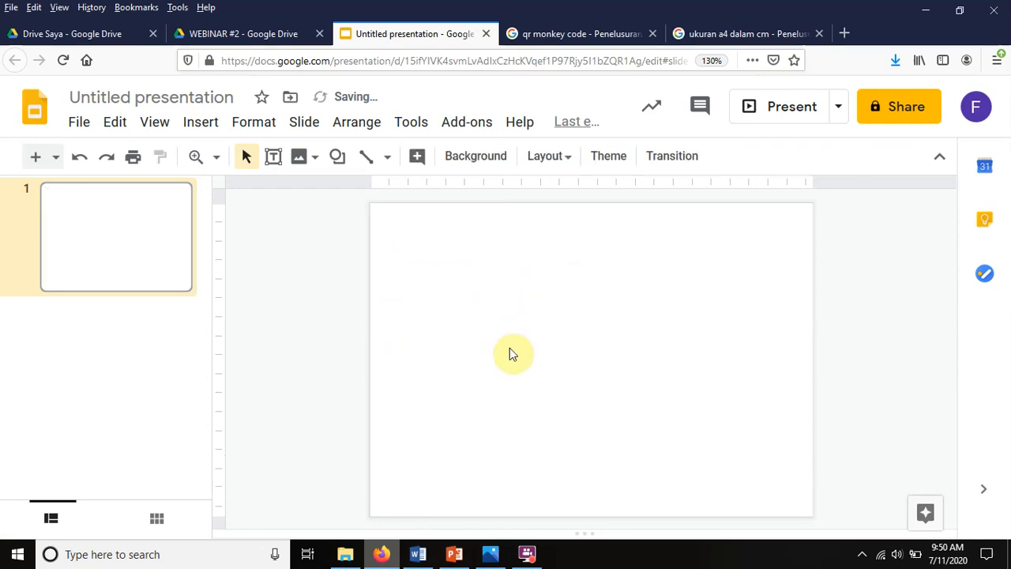
# Step: Copy the certificate image contoh sertifikat.jpg from Photos, paste it onto the blank slide in Firefox, and deselect it
pyautogui.click(490, 556)
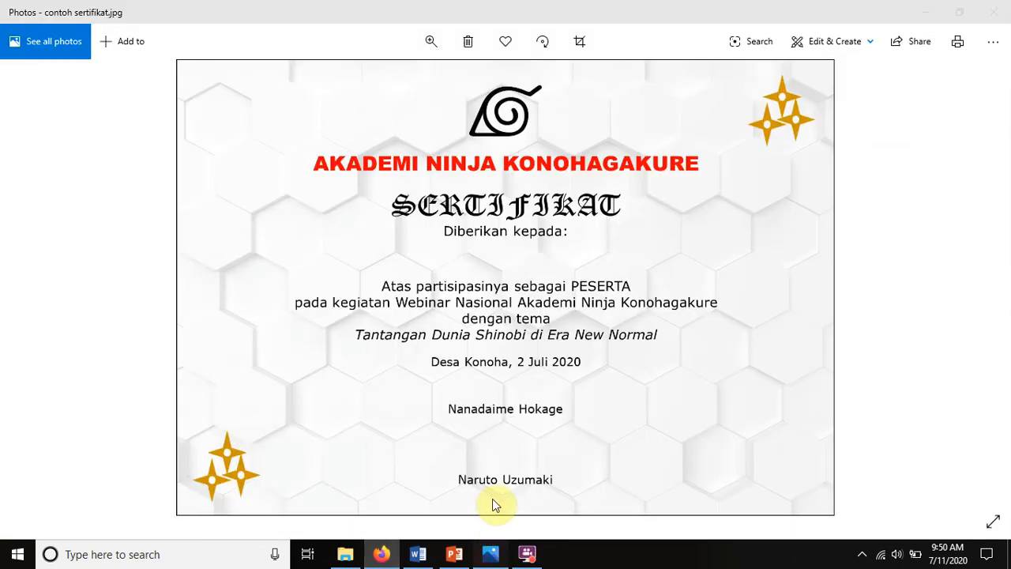
pyautogui.rightClick(466, 368)
pyautogui.click(464, 369)
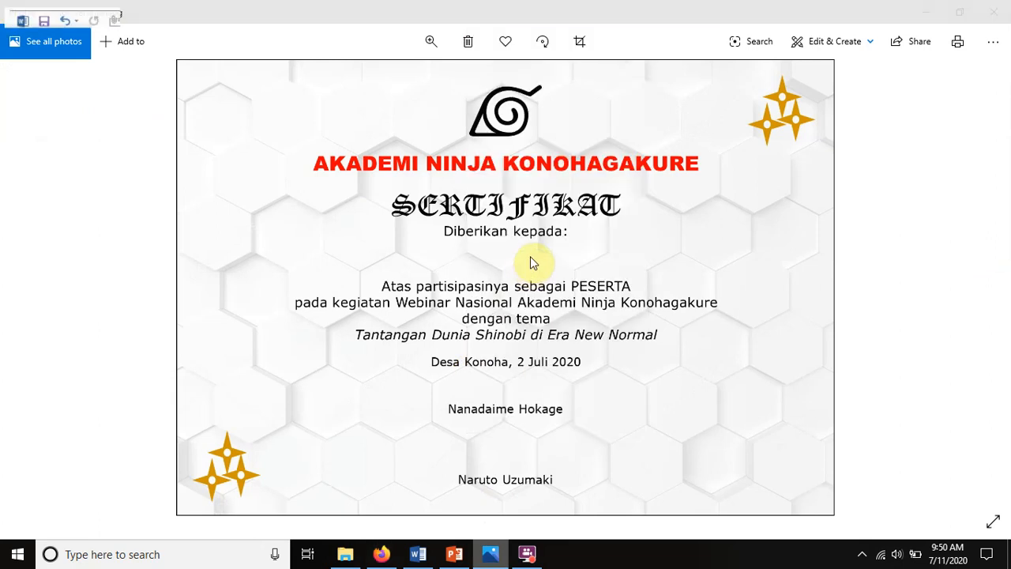
pyautogui.rightClick(427, 341)
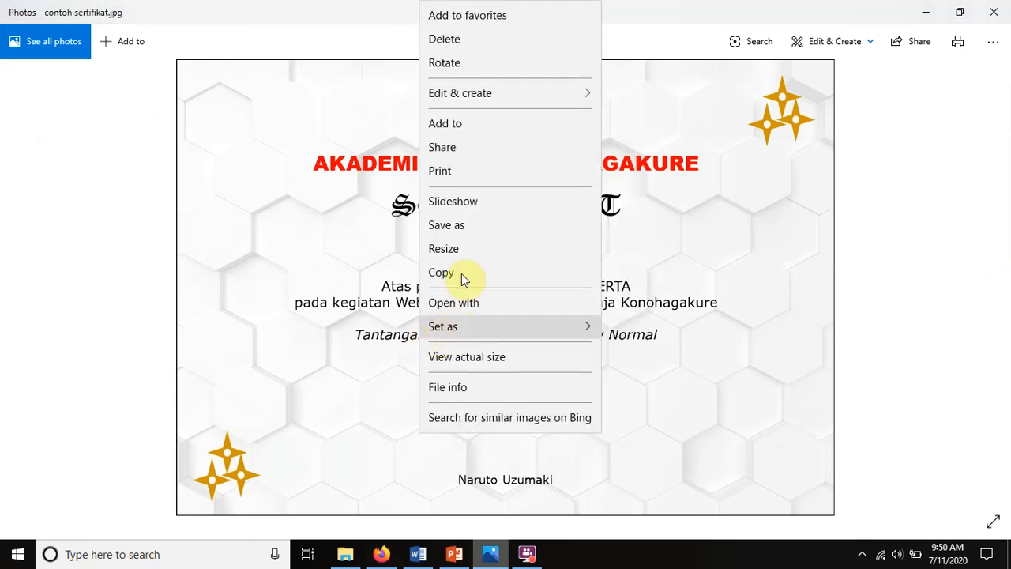
pyautogui.click(440, 274)
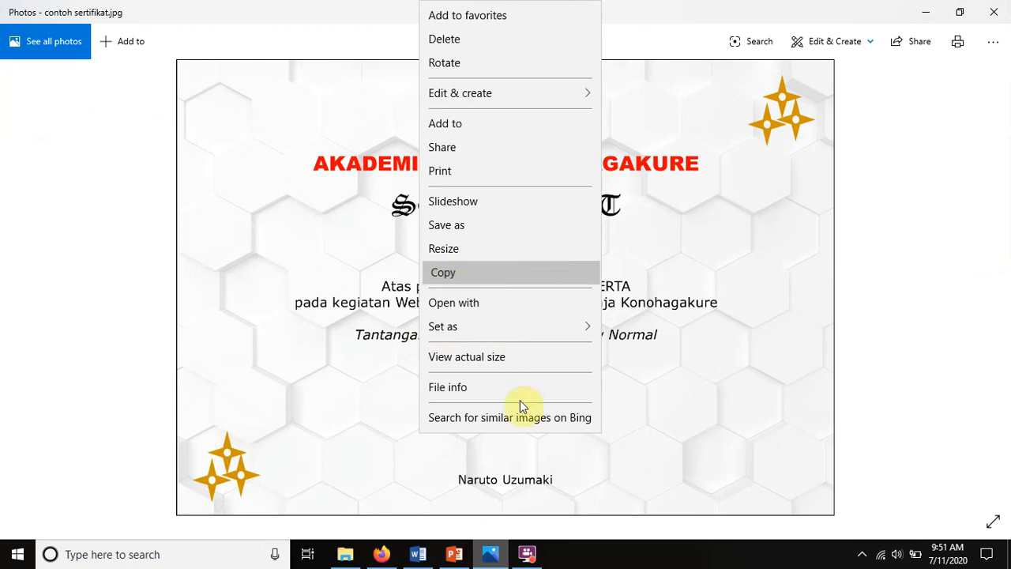
pyautogui.click(386, 553)
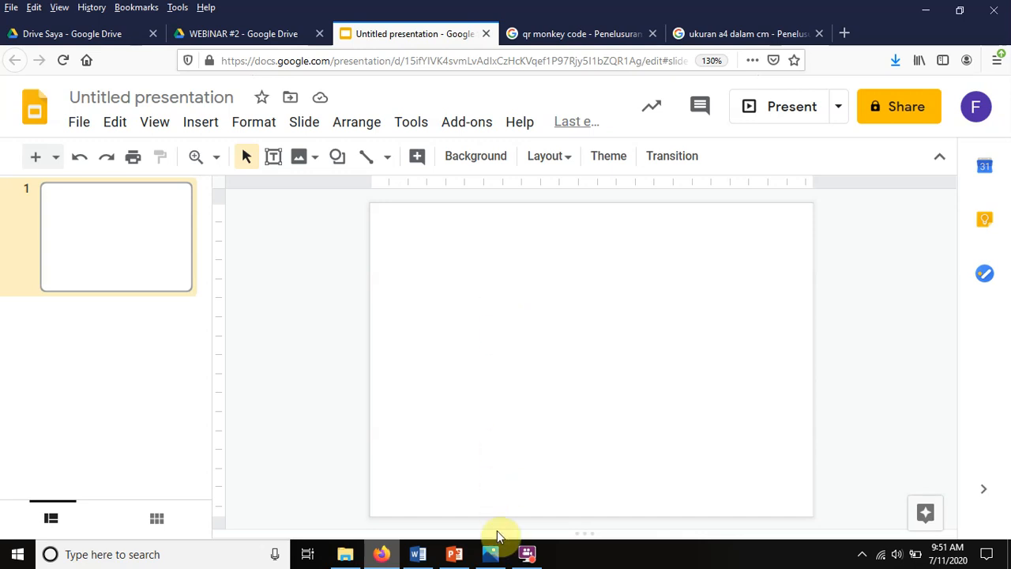
pyautogui.moveTo(527, 553)
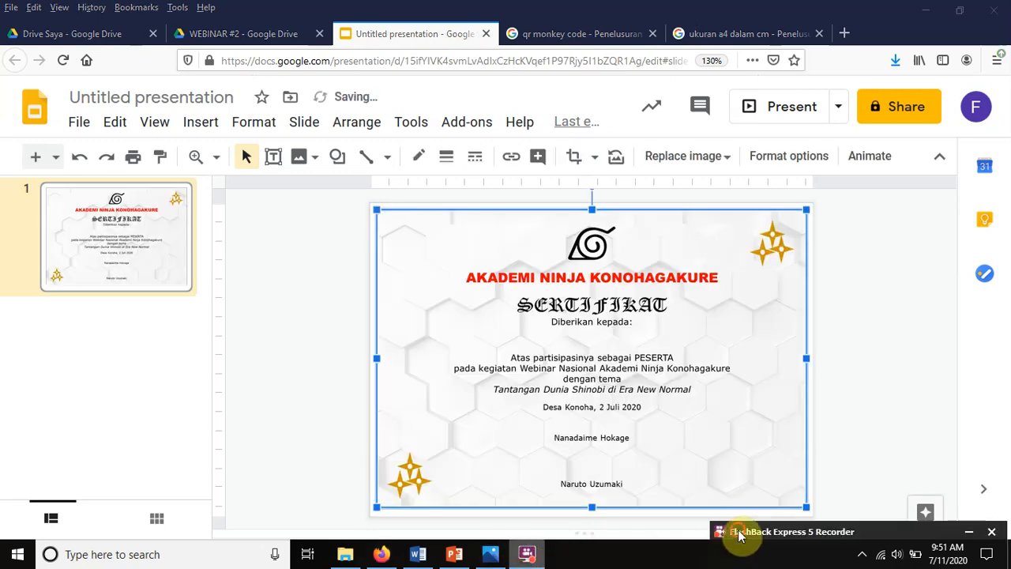
pyautogui.moveTo(737, 533); pyautogui.dragTo(738, 536)
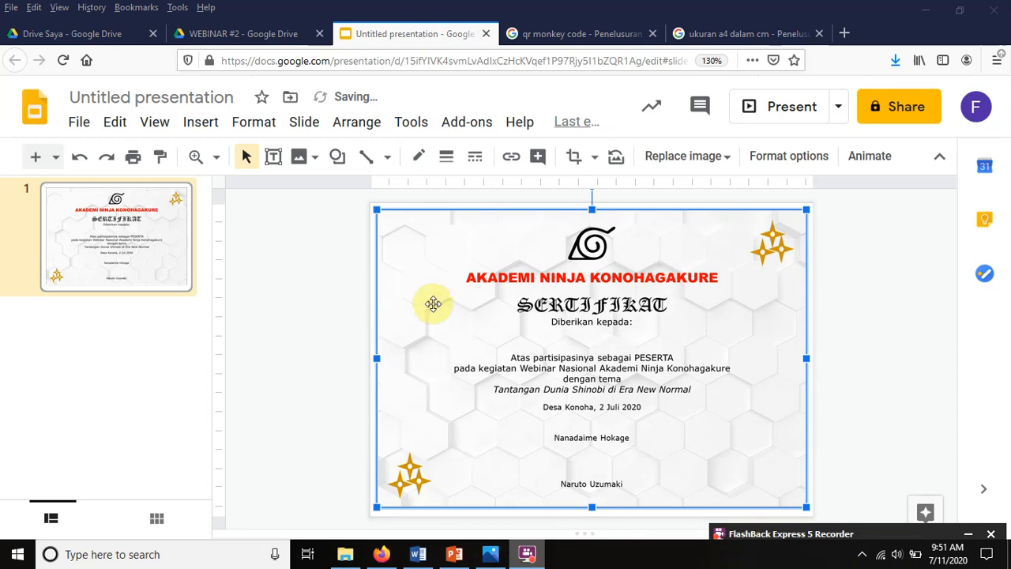
pyautogui.click(857, 275)
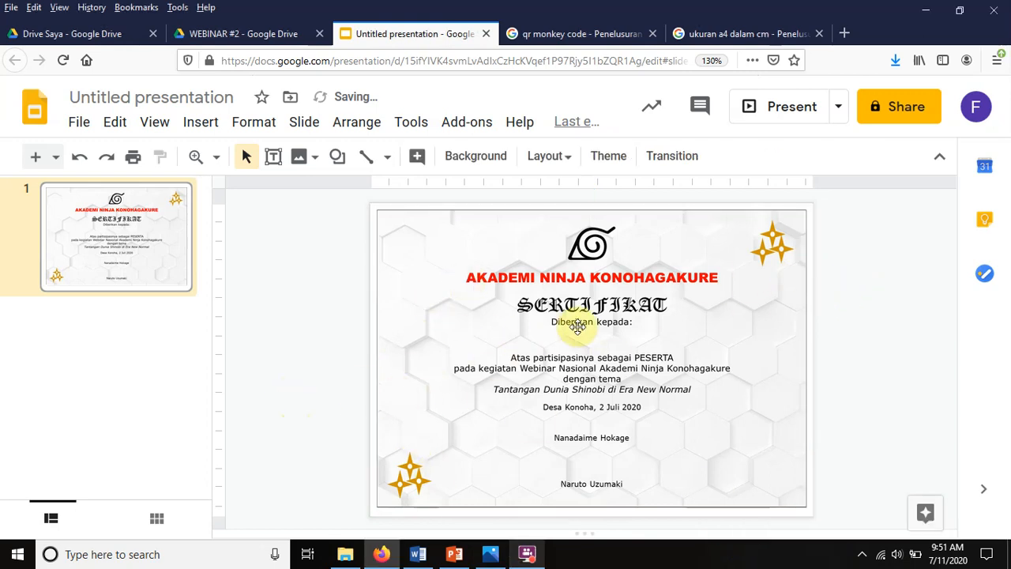
pyautogui.click(606, 401)
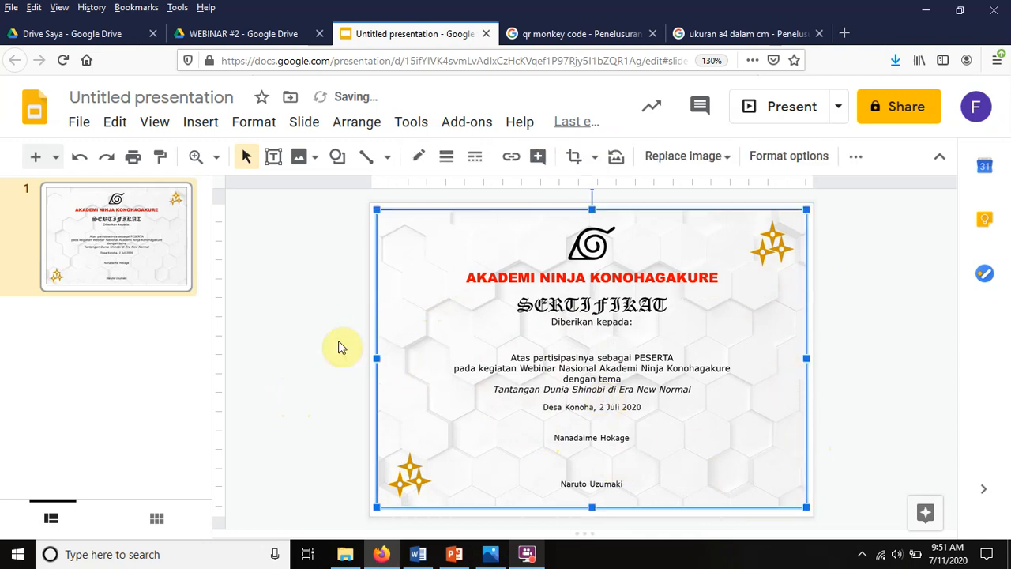
pyautogui.click(321, 280)
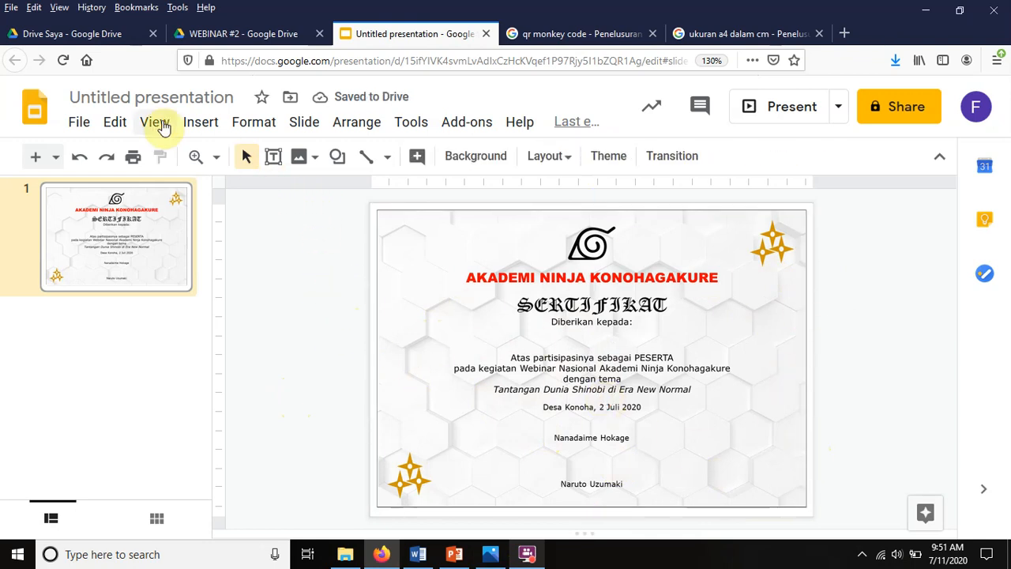
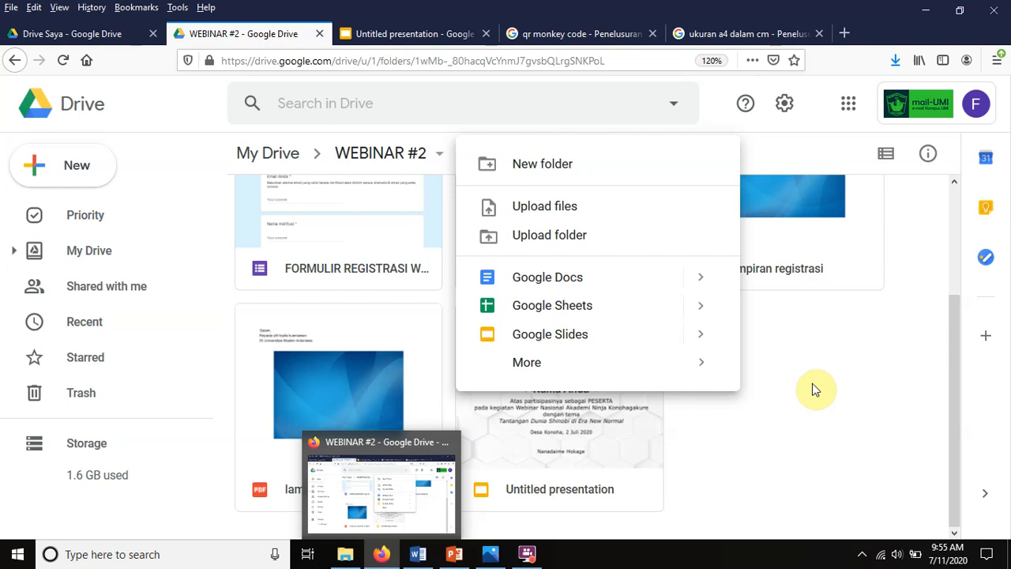
# Step: Create a new folder named E-SERTIFIKAT PESERTA WEBINAR inside the WEBINAR #2 Drive folder
pyautogui.click(793, 436)
pyautogui.rightClick(753, 413)
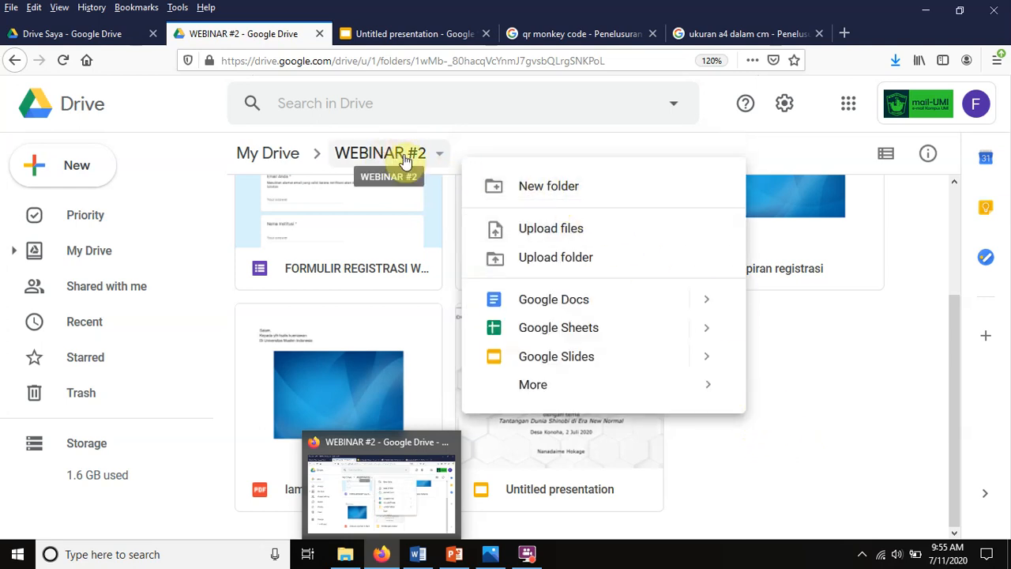
pyautogui.click(814, 358)
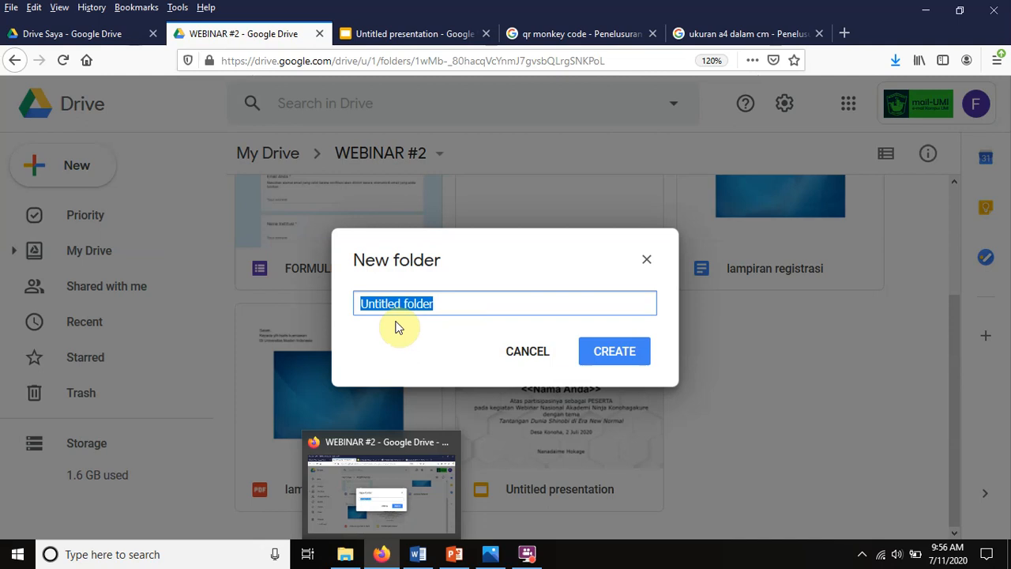
pyautogui.write('e-')
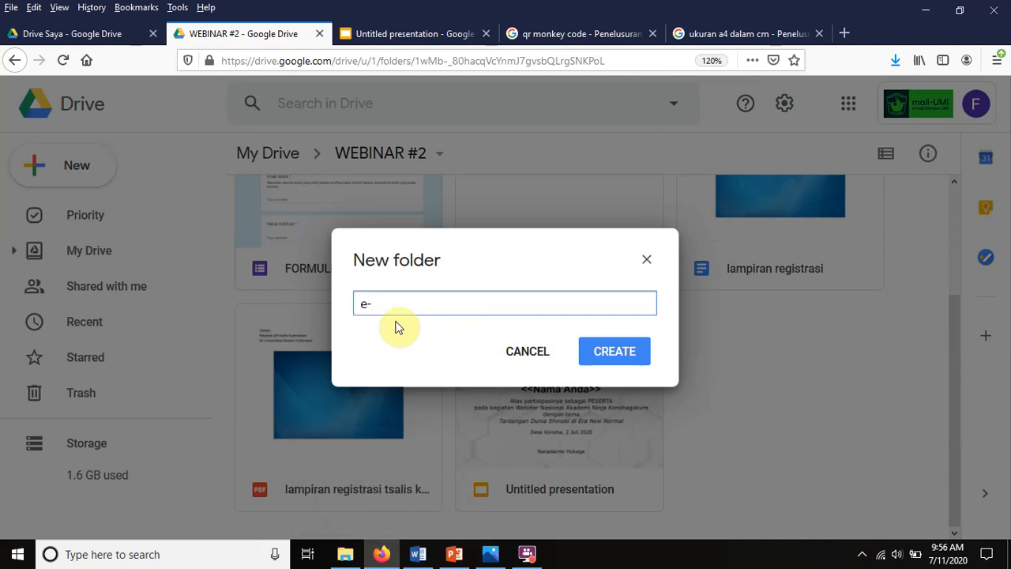
pyautogui.press('BackSpace')
pyautogui.write('E')
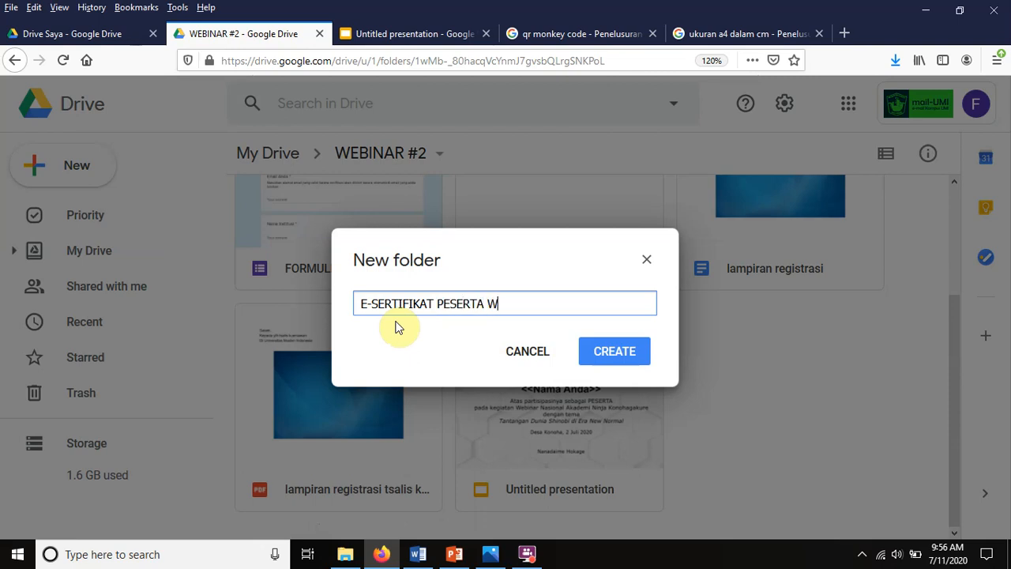
pyautogui.write('INAR')
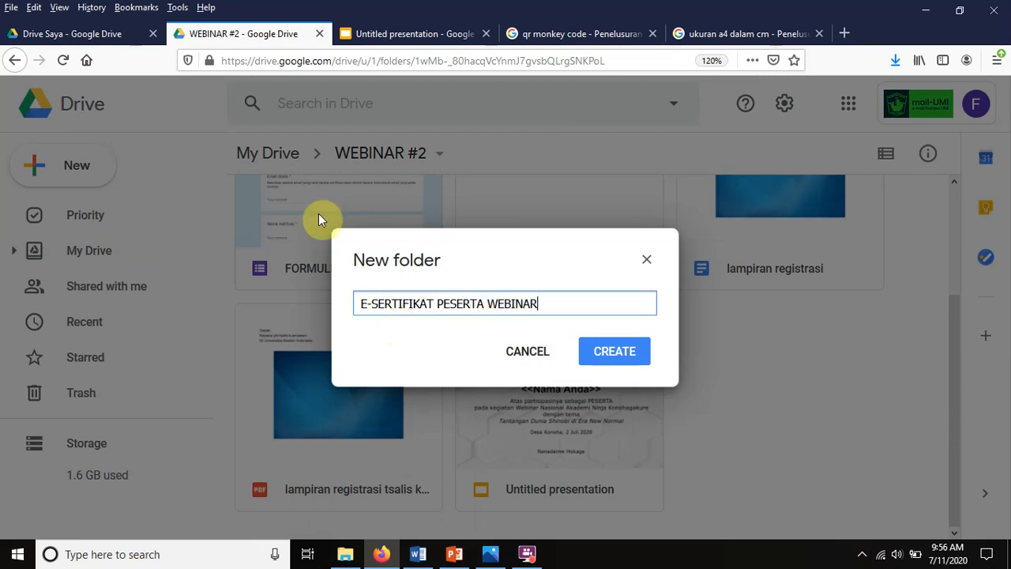
pyautogui.click(615, 353)
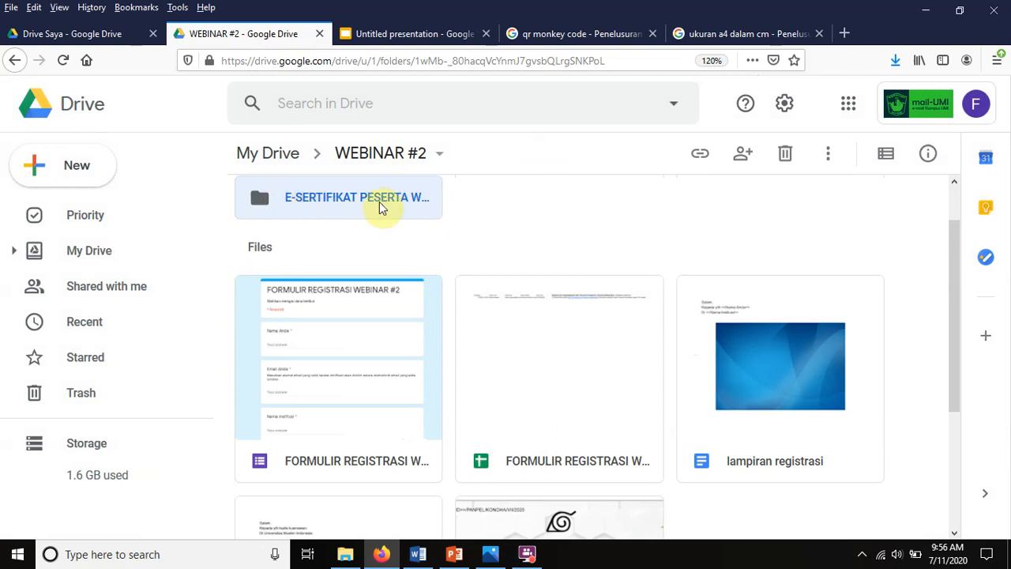
# Step: Share the E-SERTIFIKAT PESERTA WEBINAR folder with anyone with the link as viewer, and copy its link
pyautogui.doubleClick(333, 205)
pyautogui.rightClick(334, 208)
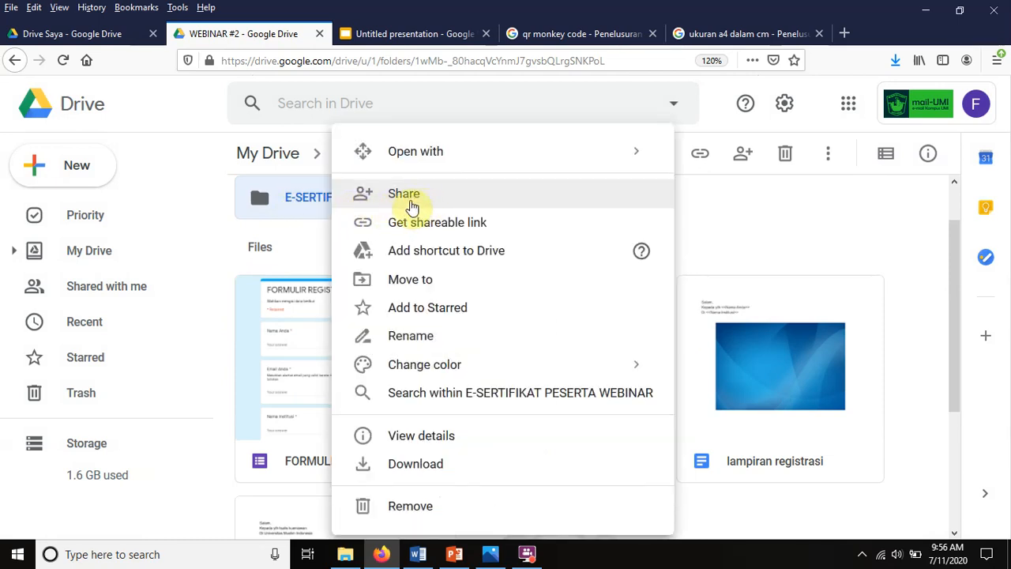
pyautogui.click(441, 199)
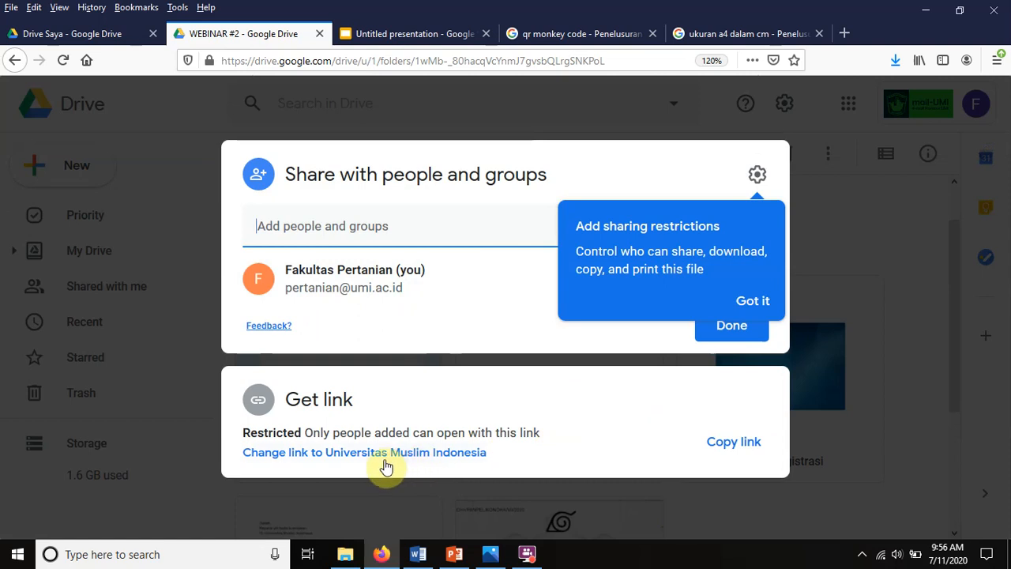
pyautogui.click(426, 455)
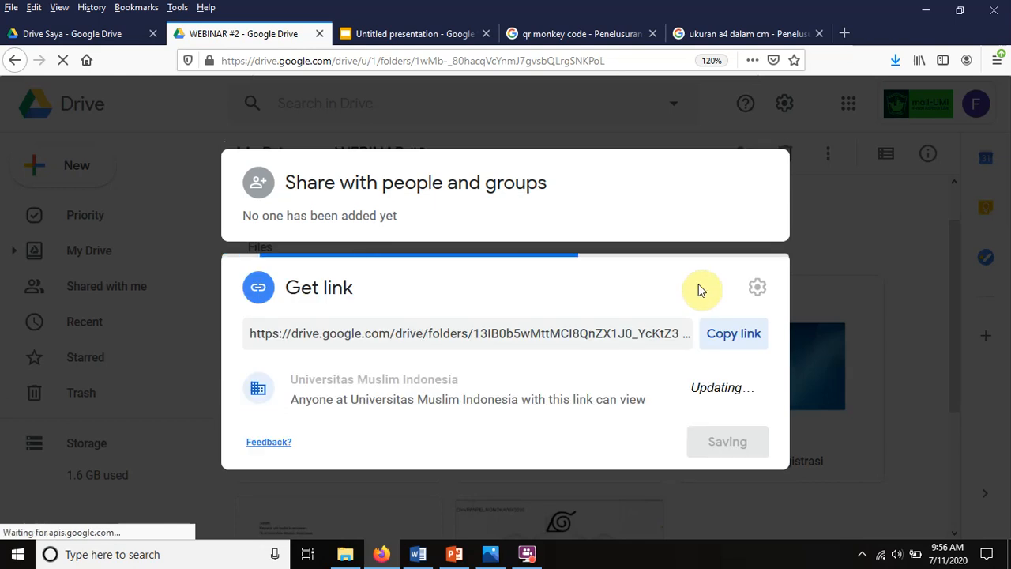
pyautogui.click(751, 393)
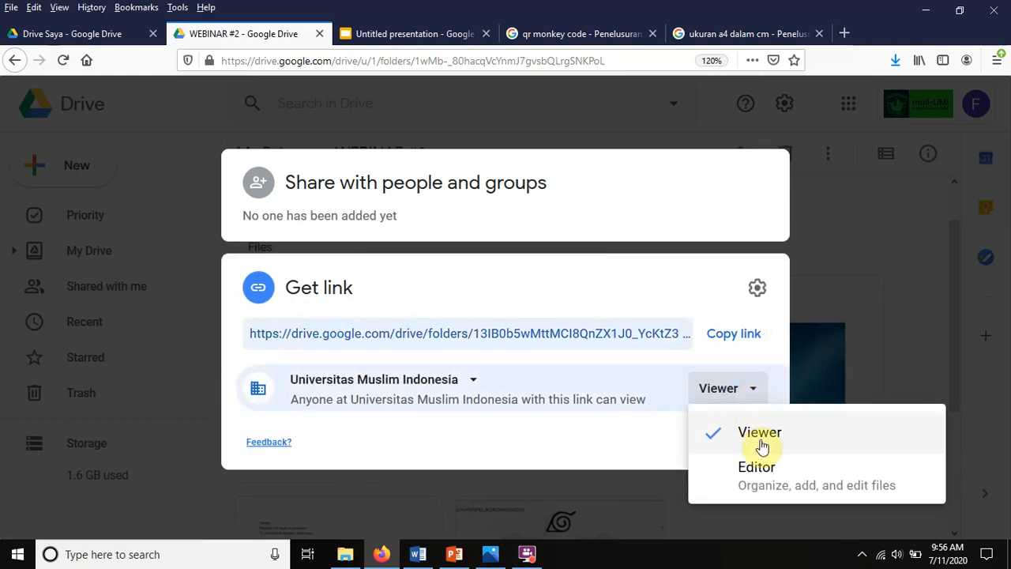
pyautogui.click(743, 388)
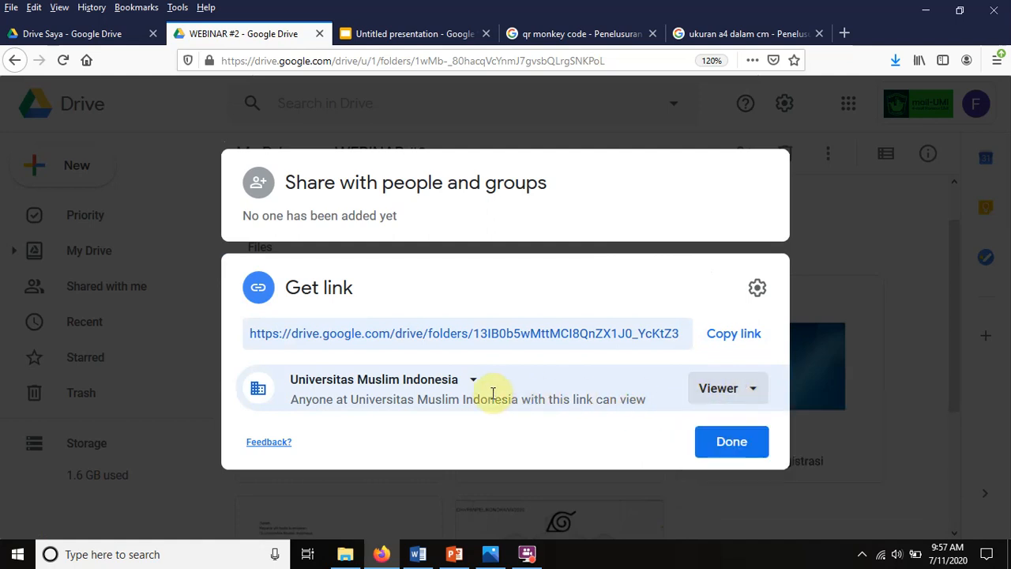
pyautogui.click(468, 385)
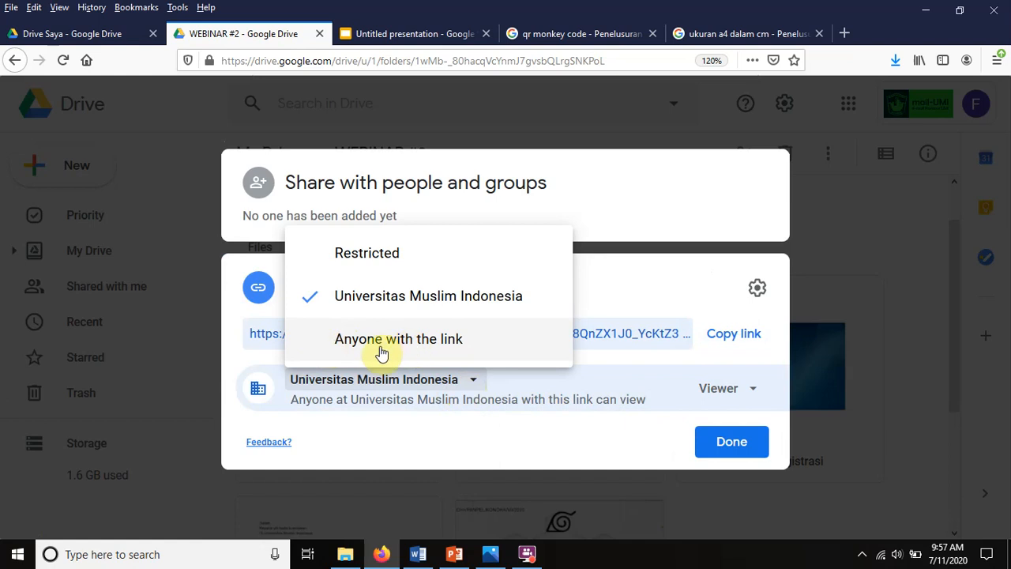
pyautogui.click(332, 345)
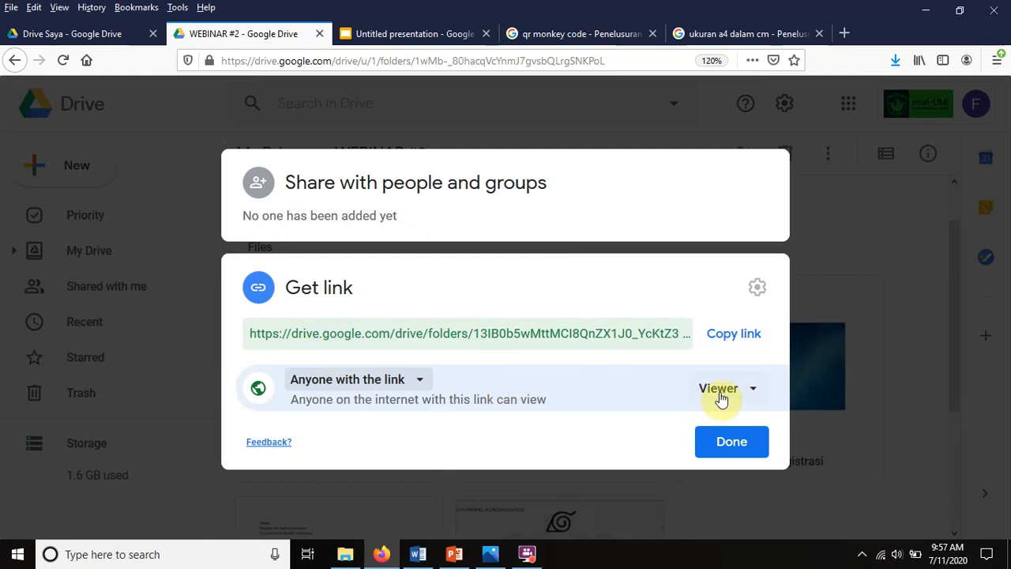
pyautogui.click(734, 335)
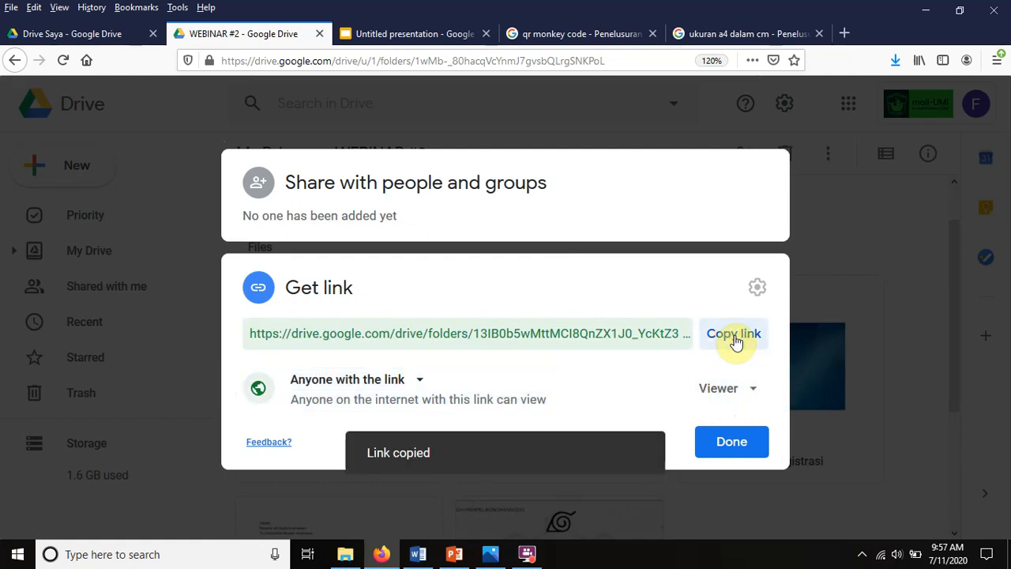
pyautogui.click(730, 443)
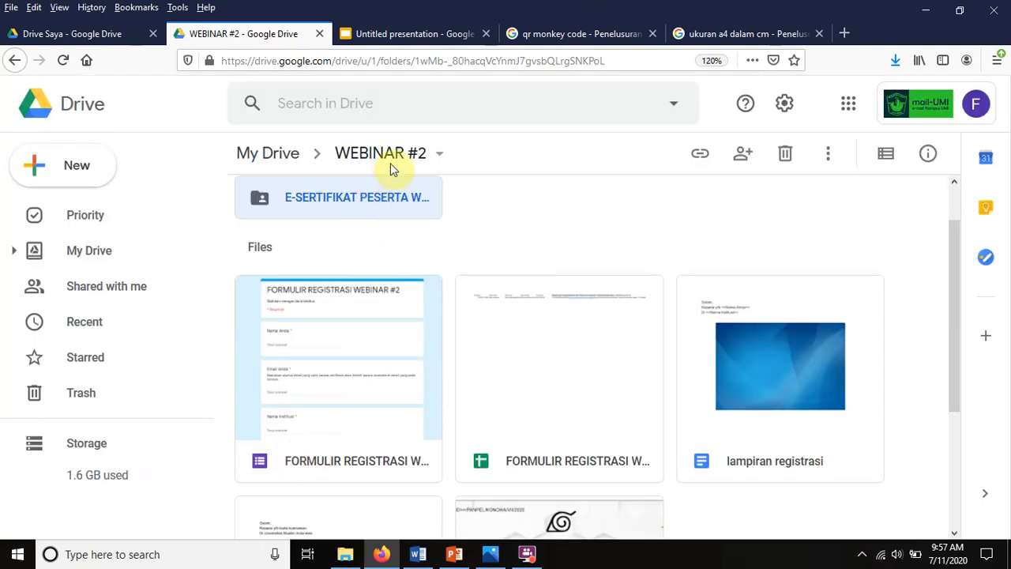
# Step: Open the QRCode Monkey website from the qr monkey code search results and clear its default URL
pyautogui.click(584, 37)
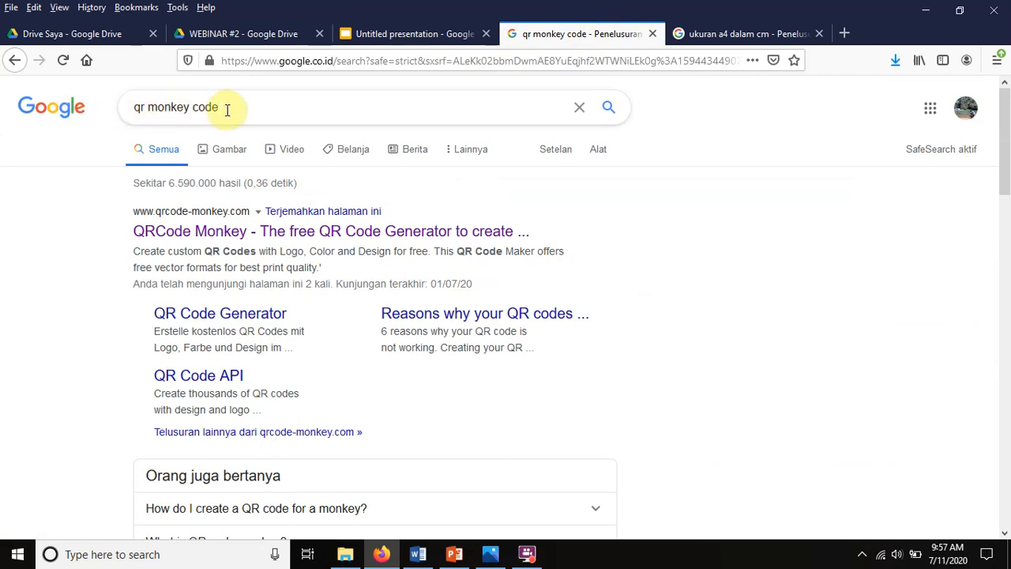
pyautogui.click(192, 237)
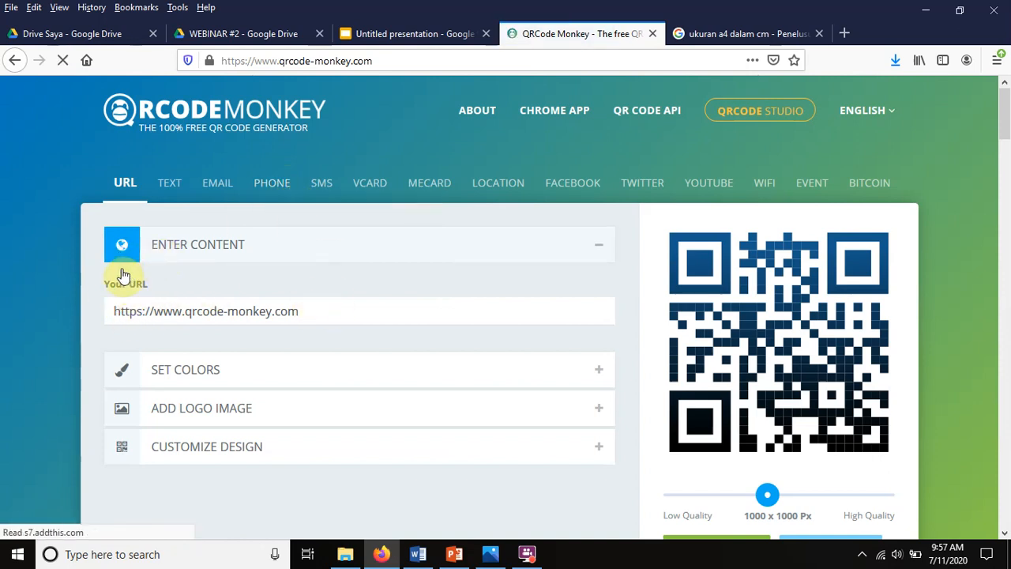
pyautogui.click(331, 316)
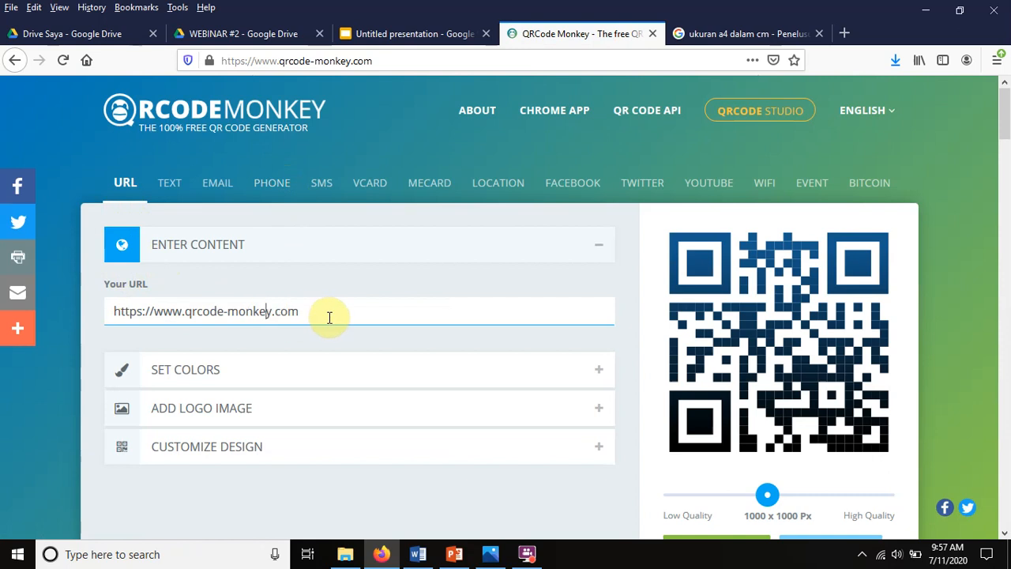
pyautogui.moveTo(300, 311); pyautogui.dragTo(112, 316)
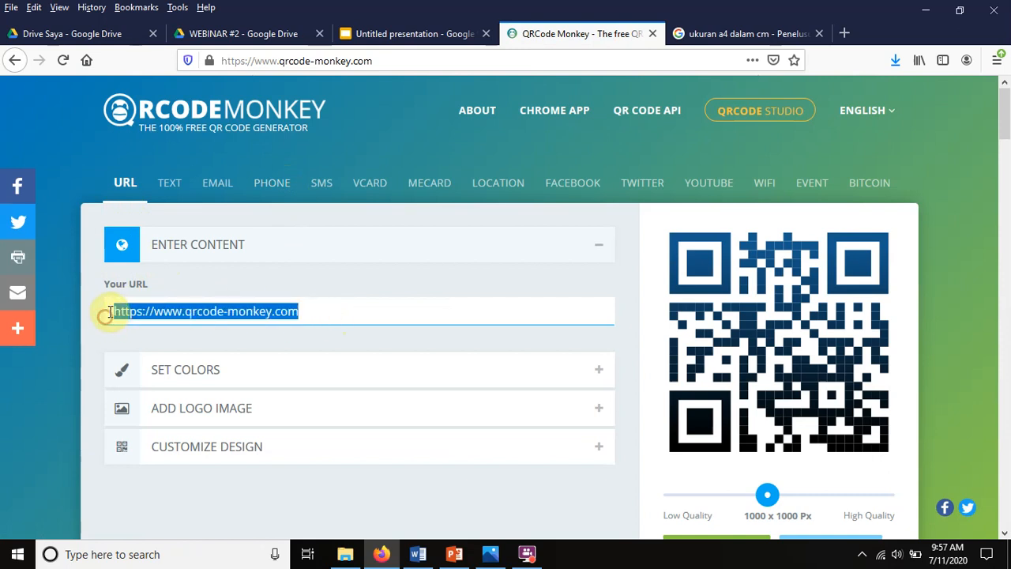
pyautogui.press('BackSpace')
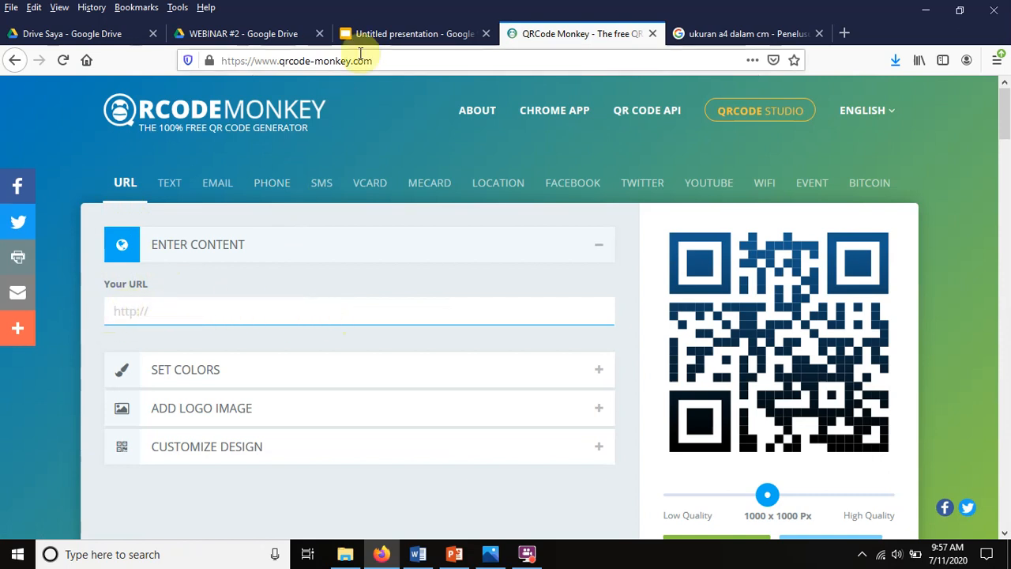
# Step: Check the shared certificate folder in Drive and paste its copied link as the QR code's URL in QRCode Monkey
pyautogui.click(382, 34)
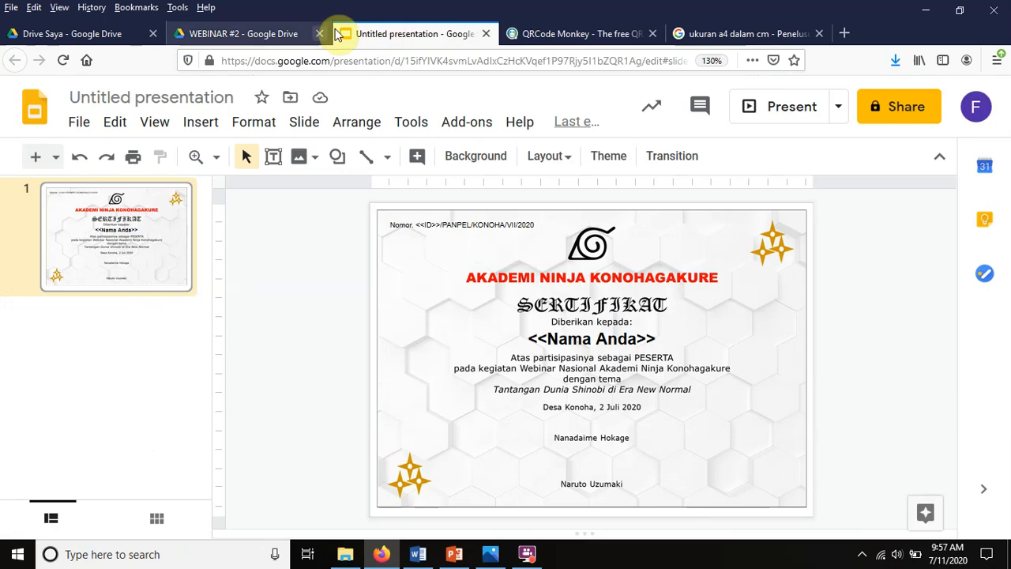
pyautogui.click(261, 33)
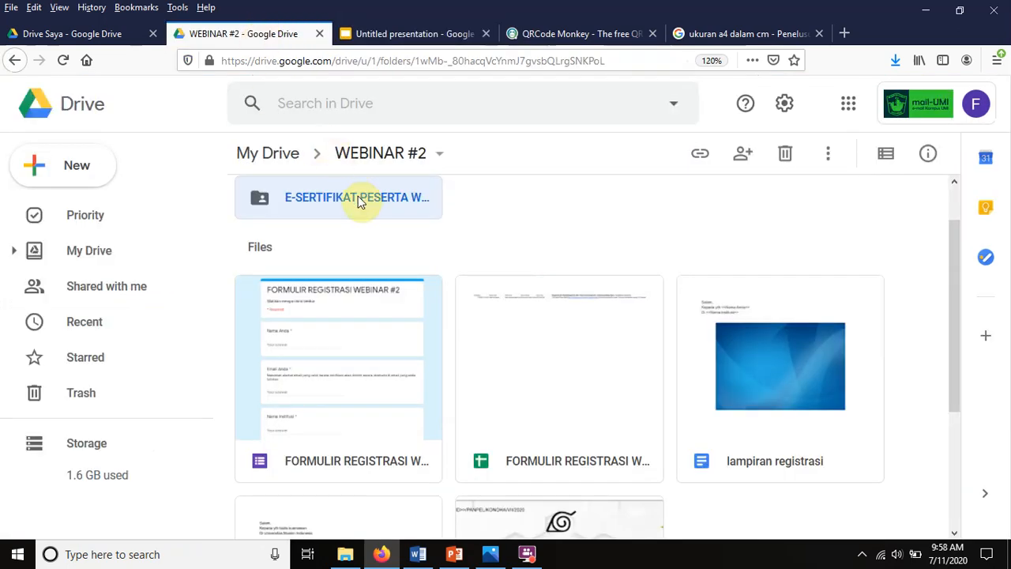
pyautogui.click(547, 40)
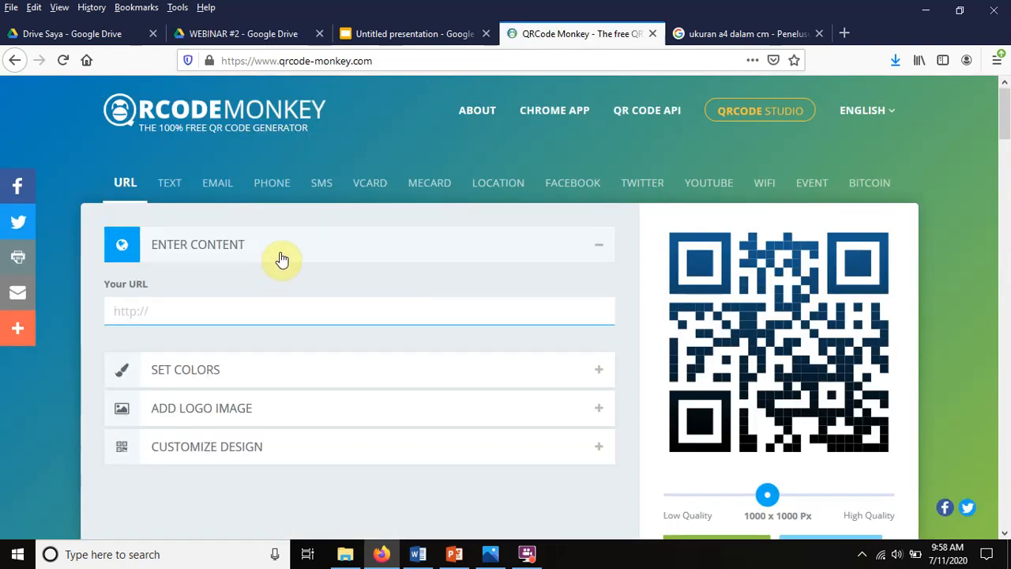
pyautogui.click(176, 318)
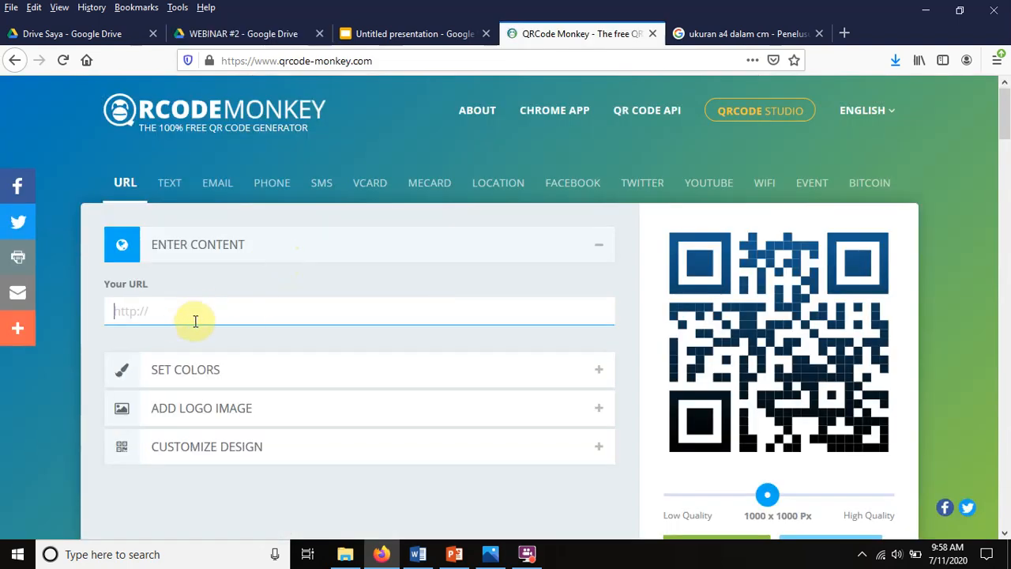
pyautogui.rightClick(195, 320)
pyautogui.click(241, 381)
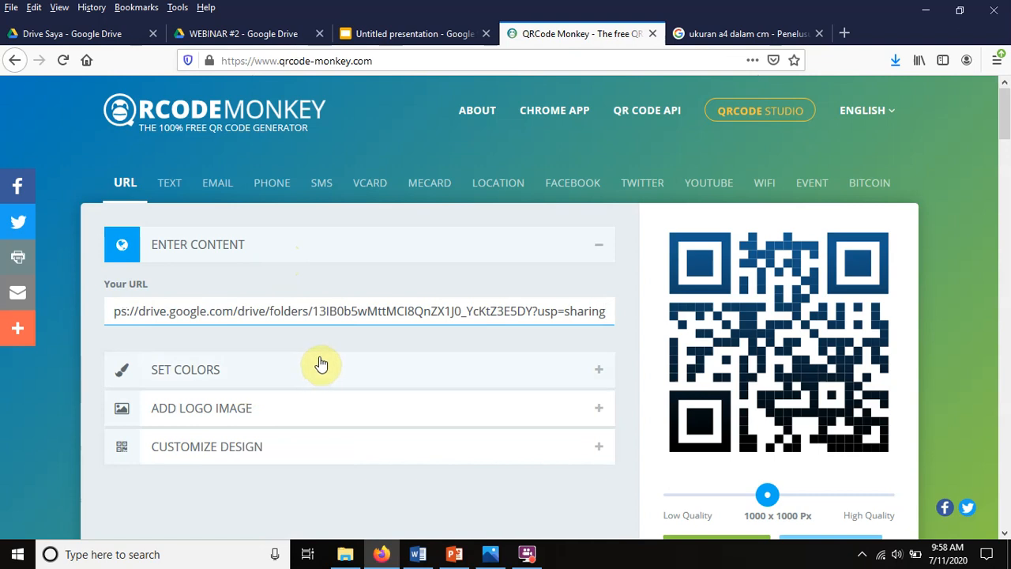
# Step: Upload the konoha image from the WEBINAR 2020 folder as the QR code's logo in QRCode Monkey
pyautogui.scroll(-2, 620, 310)
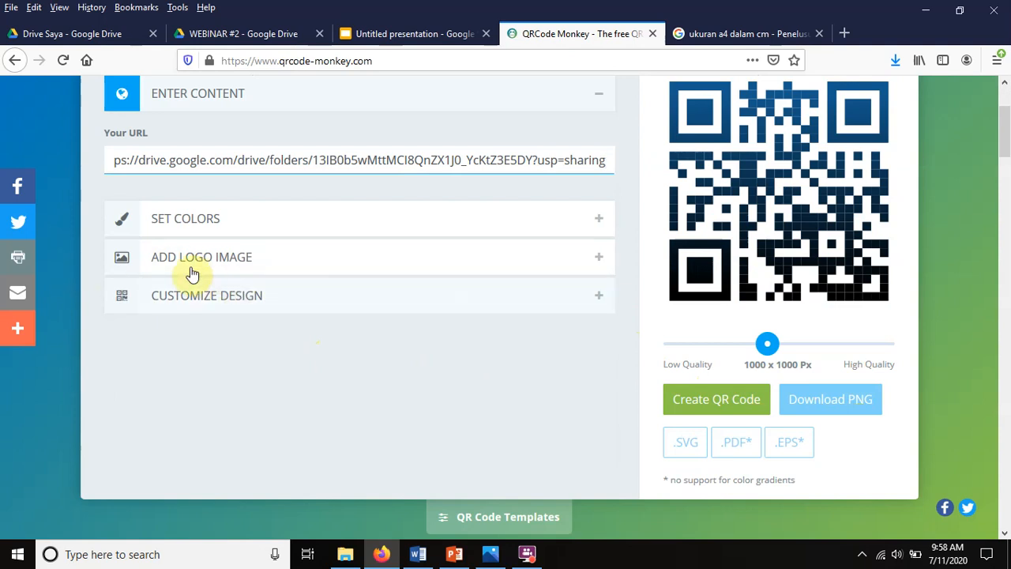
pyautogui.click(156, 266)
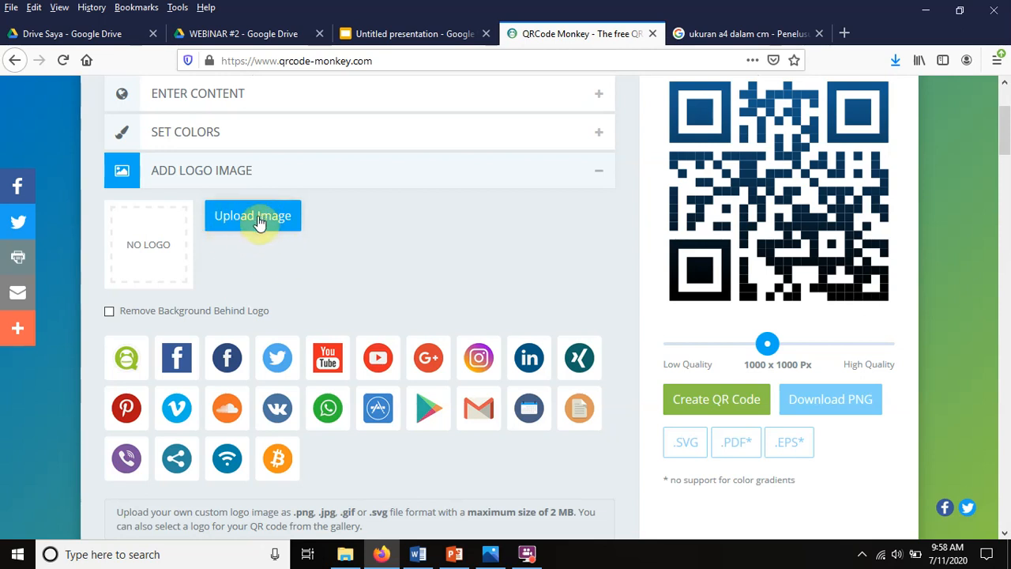
pyautogui.click(494, 555)
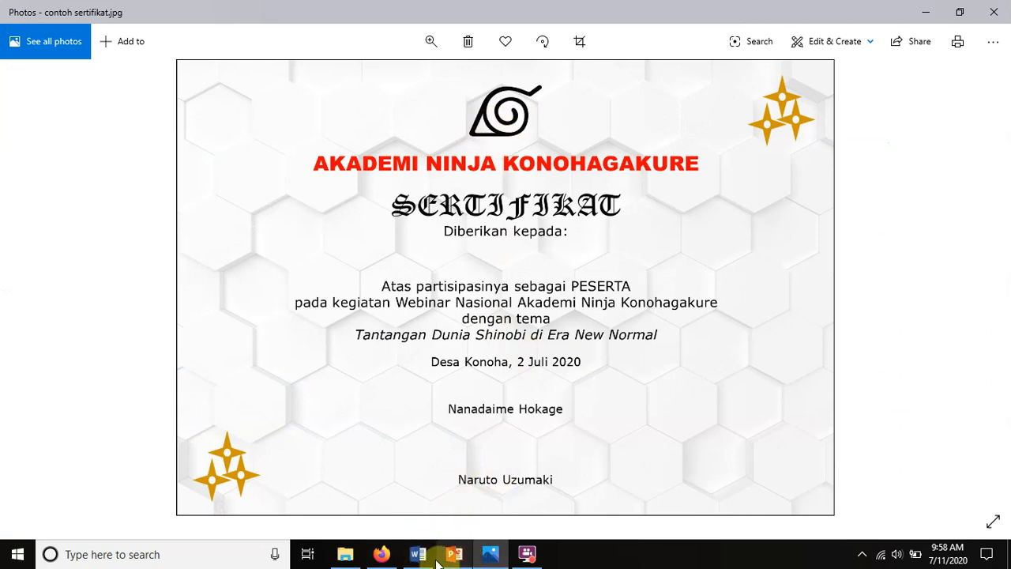
pyautogui.click(382, 555)
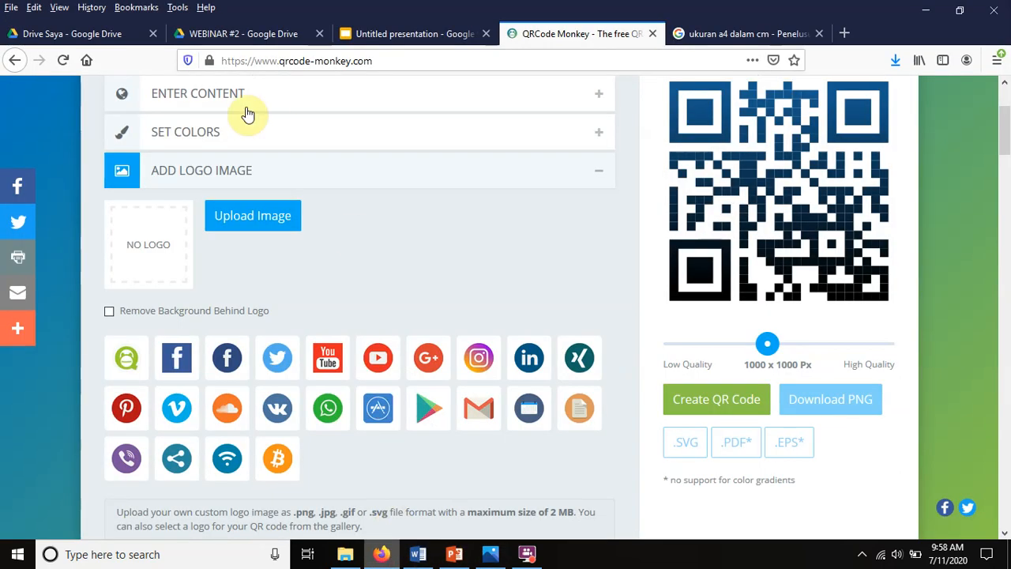
pyautogui.click(245, 227)
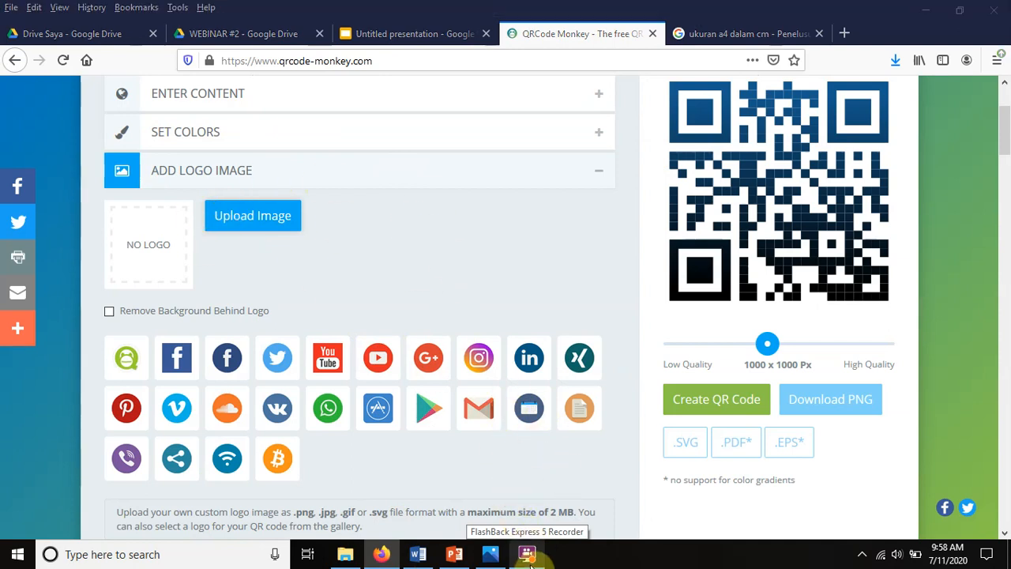
pyautogui.click(527, 556)
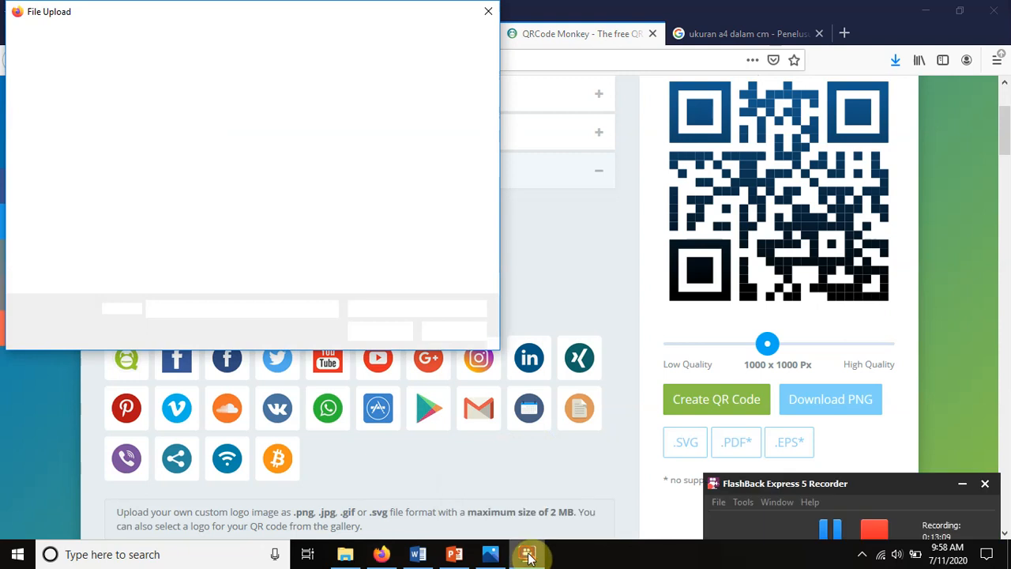
pyautogui.click(824, 533)
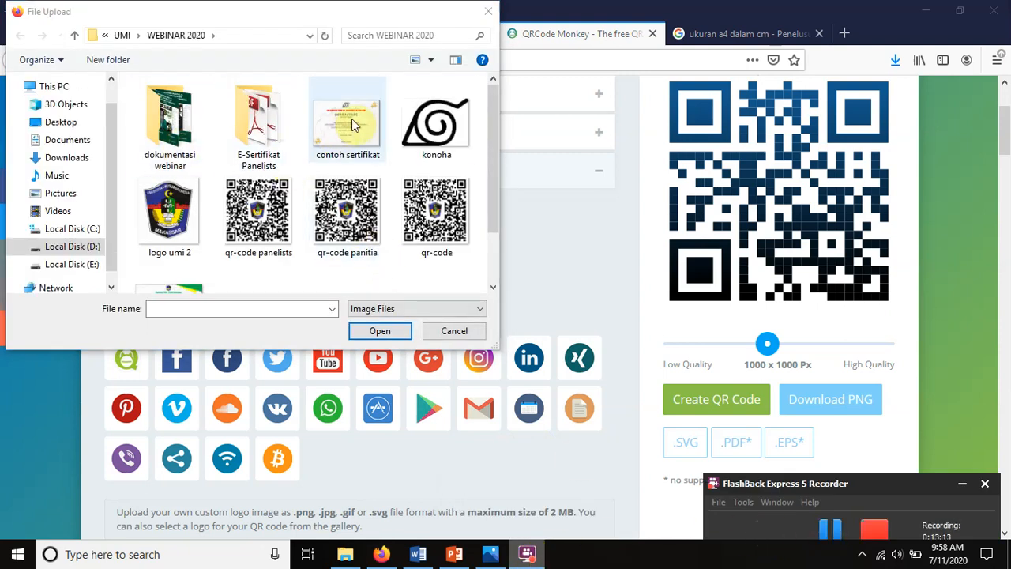
pyautogui.click(437, 123)
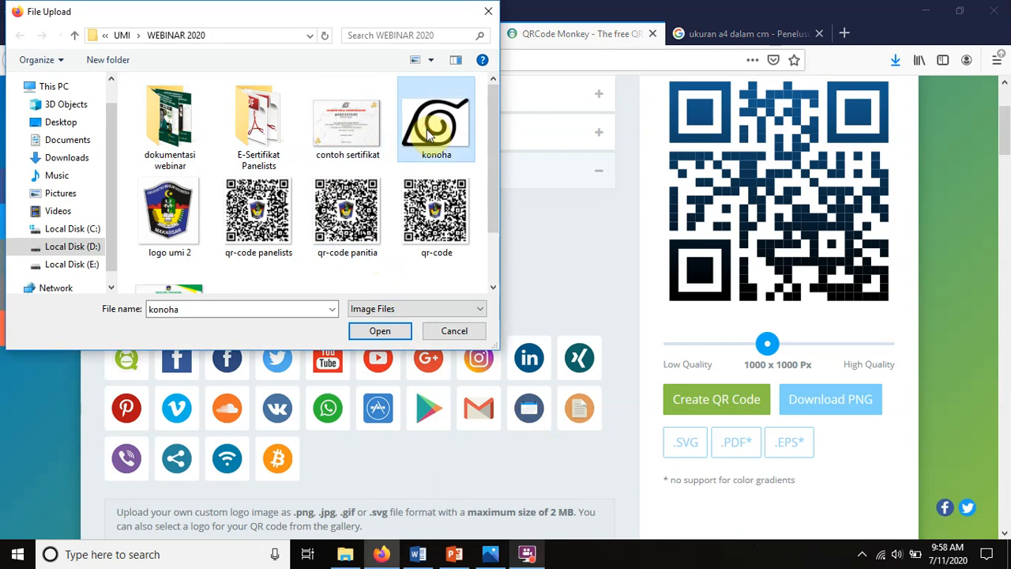
pyautogui.click(367, 335)
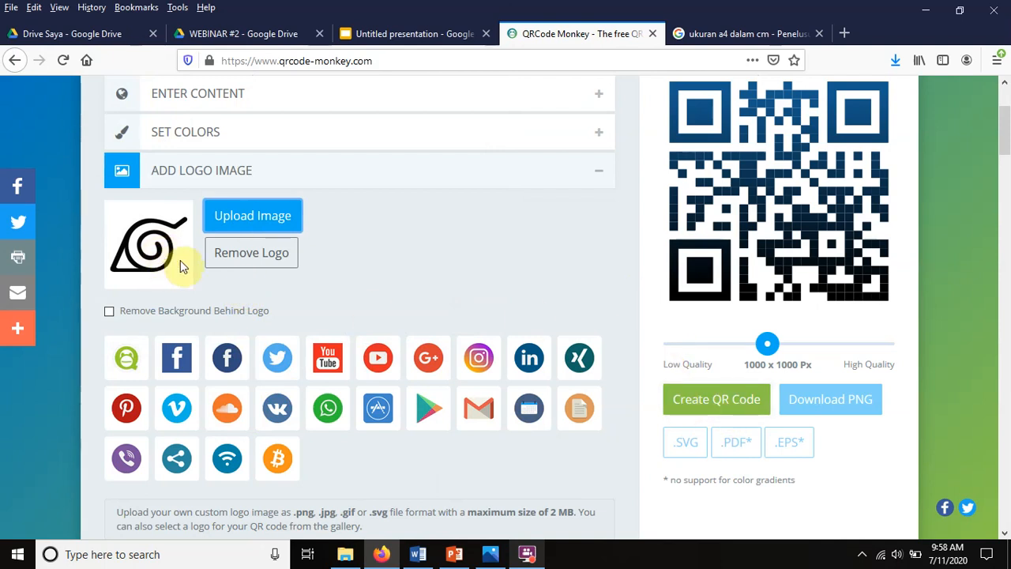
# Step: Generate the QR code with the logo at 1000 x 1000 px and save it as qr-code.png
pyautogui.click(735, 404)
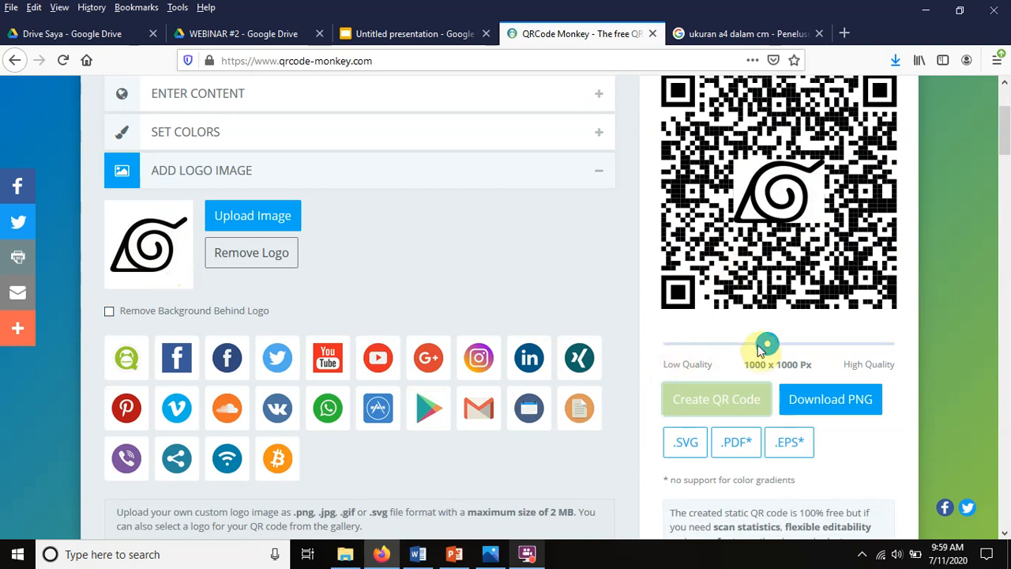
pyautogui.click(845, 403)
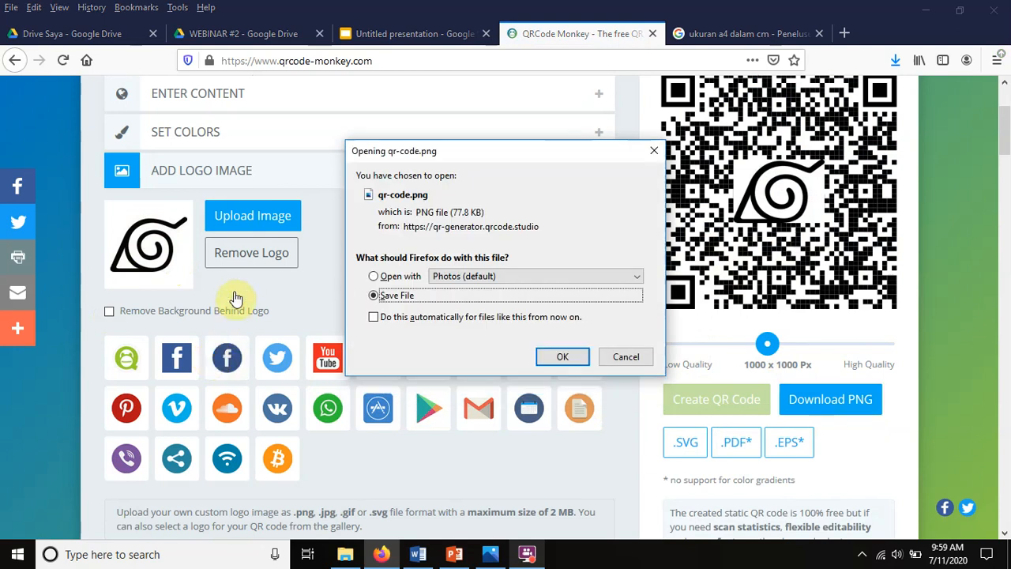
pyautogui.click(553, 360)
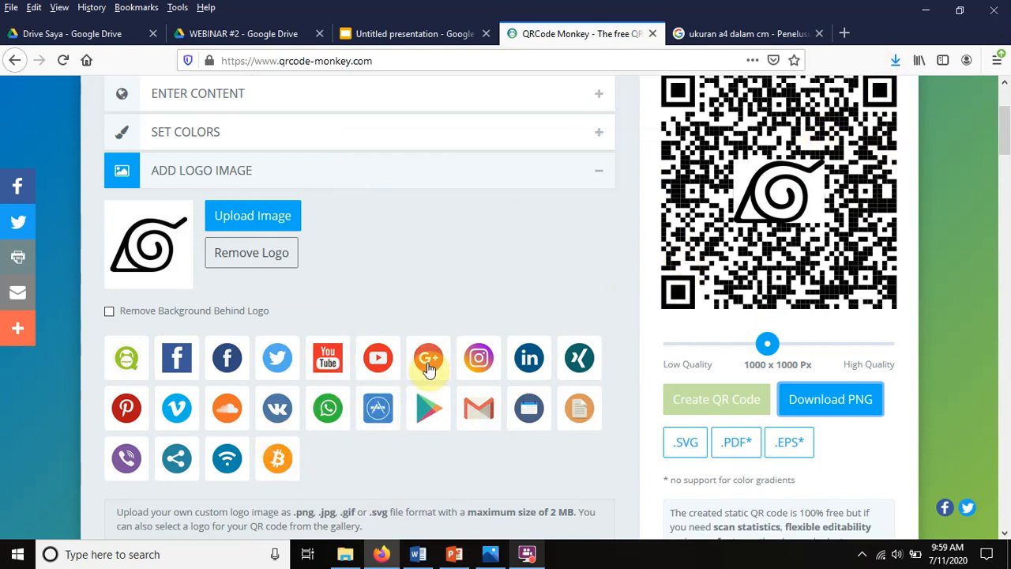
# Step: Copy the qr-code.png image from Photos and paste it onto the certificate slide in Google Slides
pyautogui.click(395, 32)
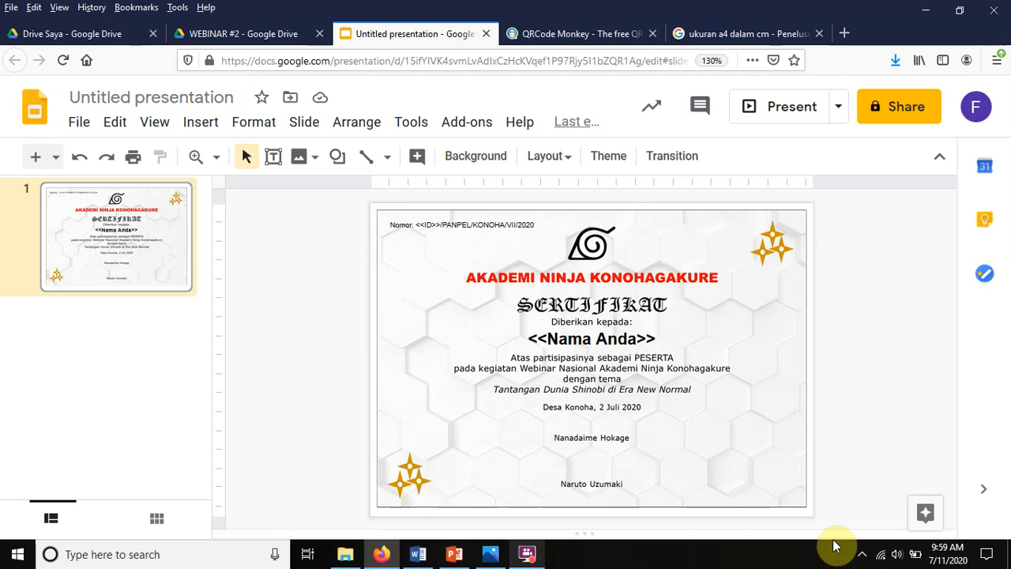
pyautogui.click(526, 558)
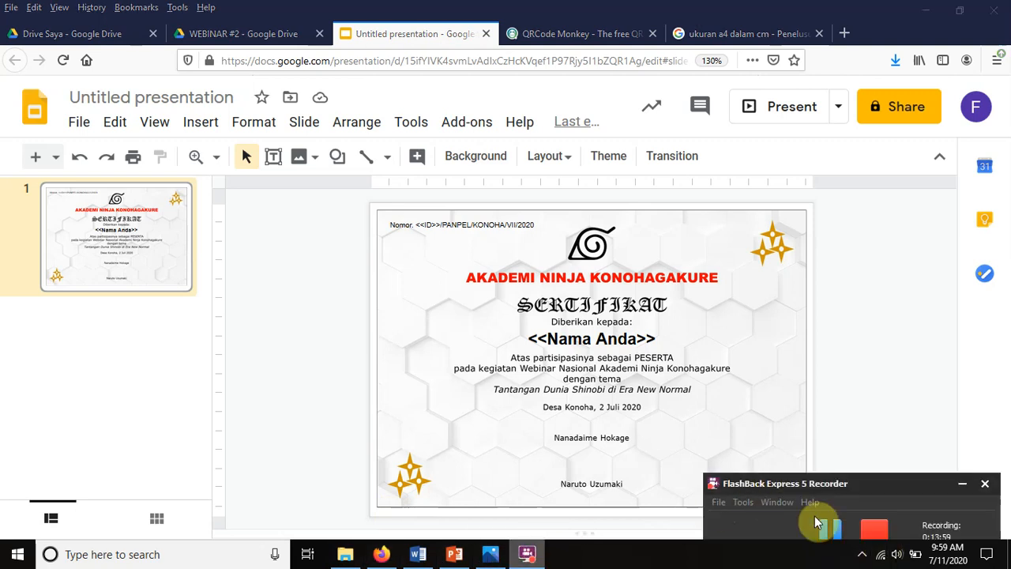
pyautogui.click(830, 528)
pyautogui.click(831, 530)
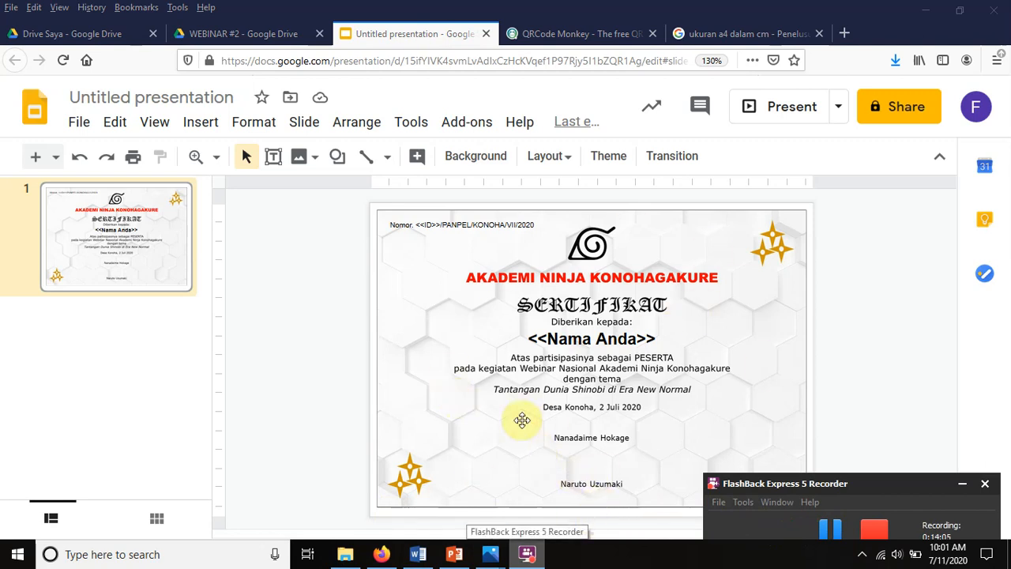
pyautogui.moveTo(490, 553)
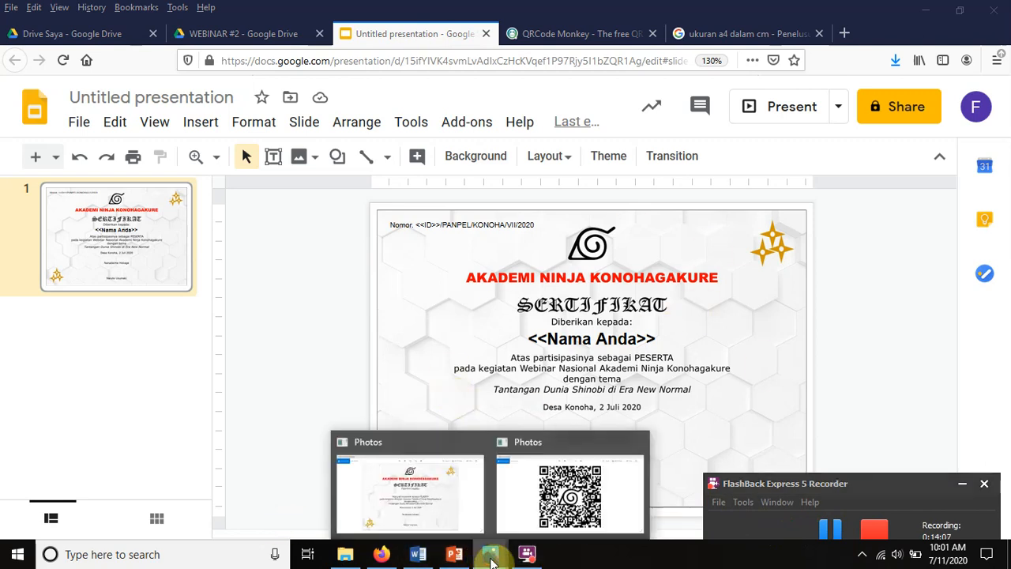
pyautogui.click(553, 496)
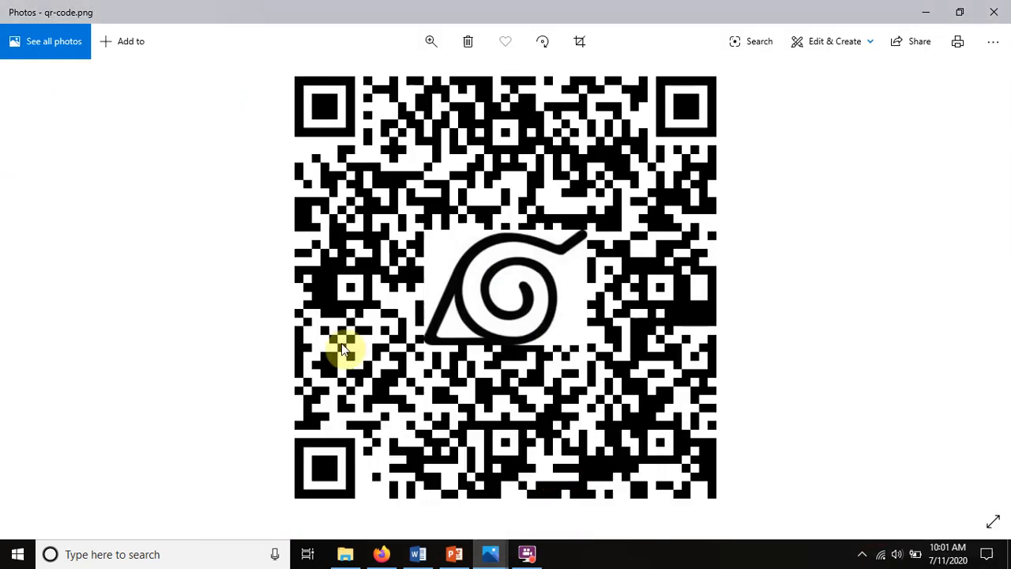
pyautogui.rightClick(462, 198)
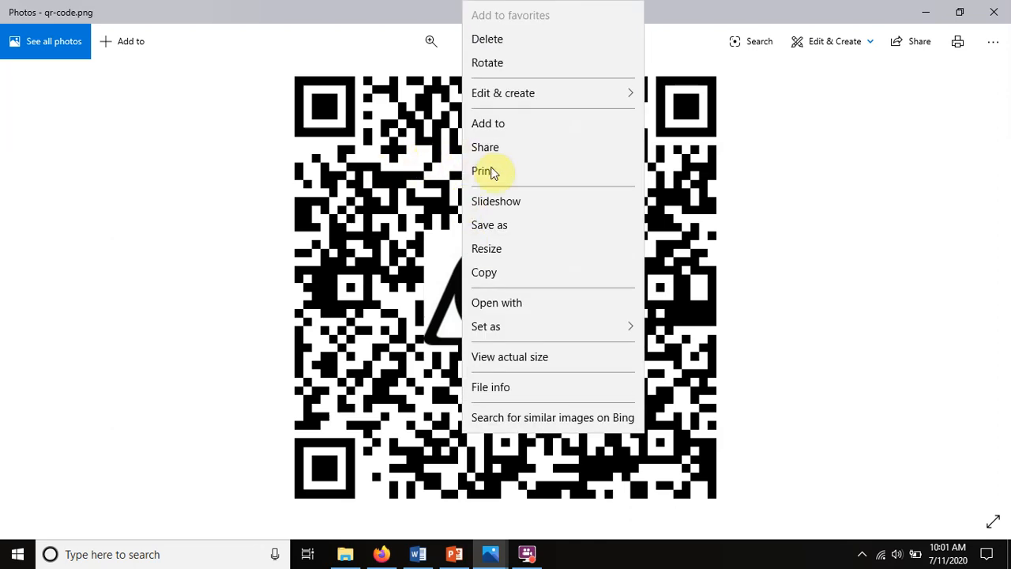
pyautogui.click(532, 274)
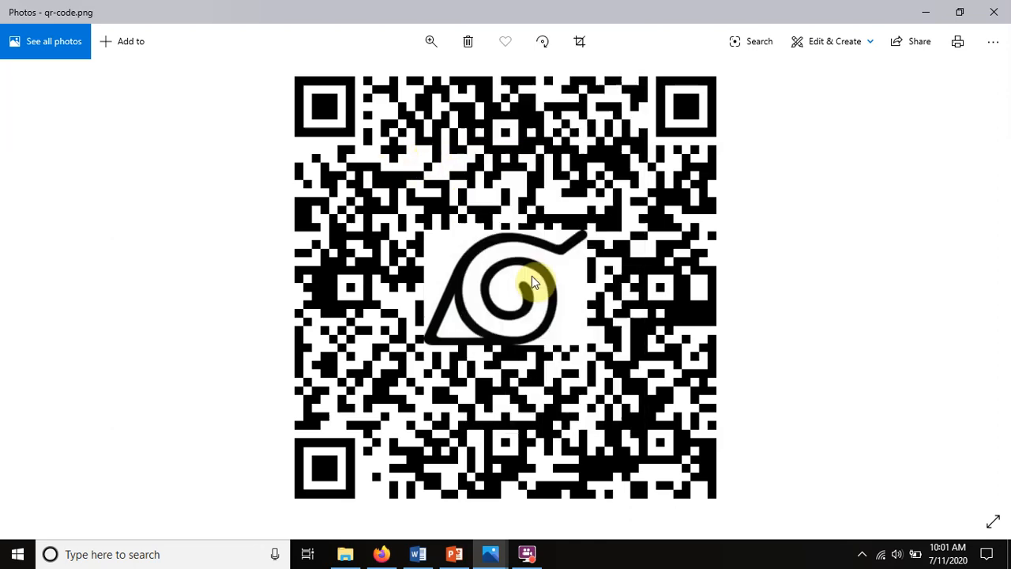
pyautogui.click(385, 552)
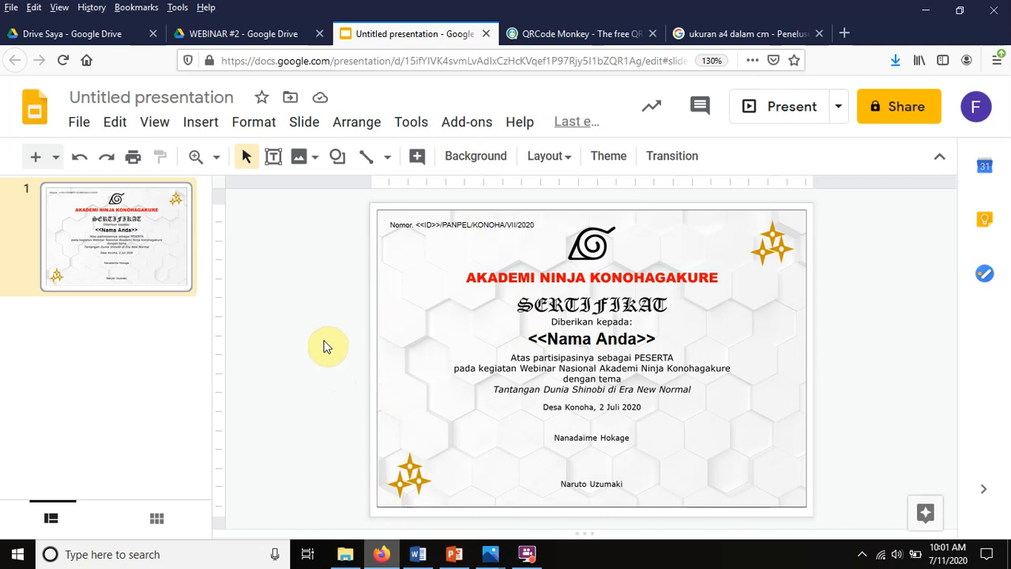
pyautogui.hotkey('ctrl', 'v')
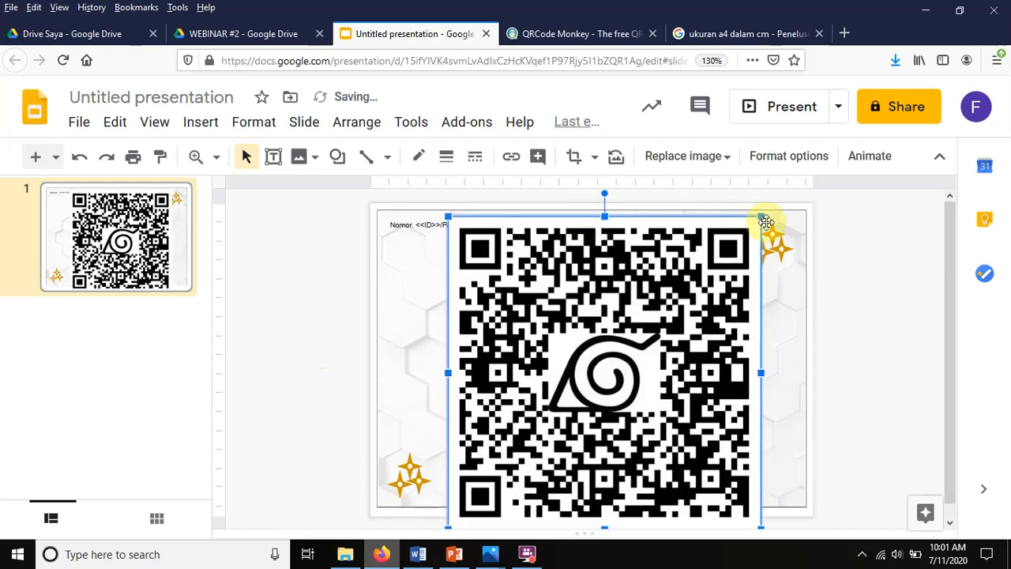
# Step: Shrink the QR code to a small square and place it in the certificate's lower-right corner
pyautogui.moveTo(673, 290); pyautogui.dragTo(566, 398)
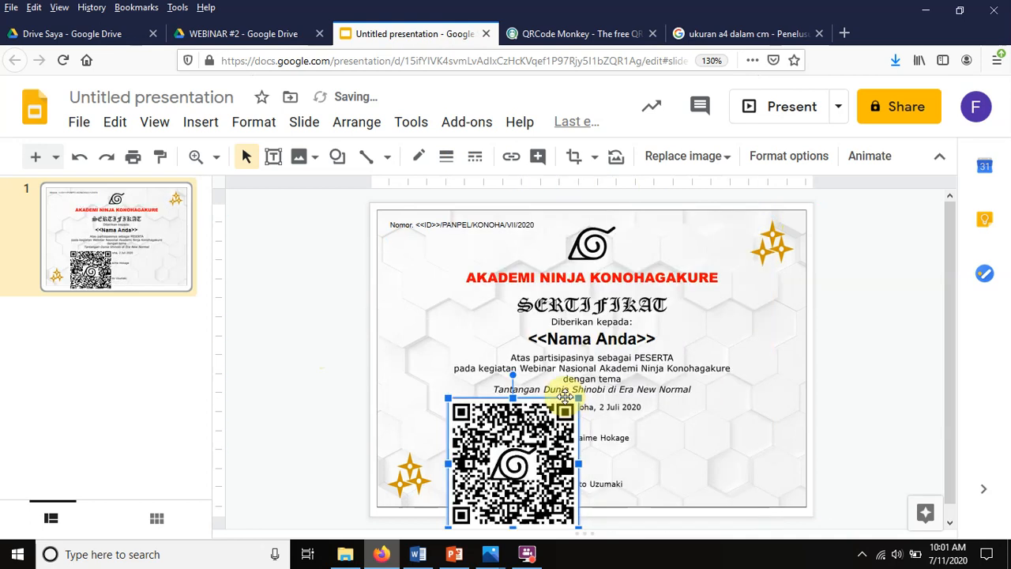
pyautogui.moveTo(508, 468); pyautogui.dragTo(722, 434)
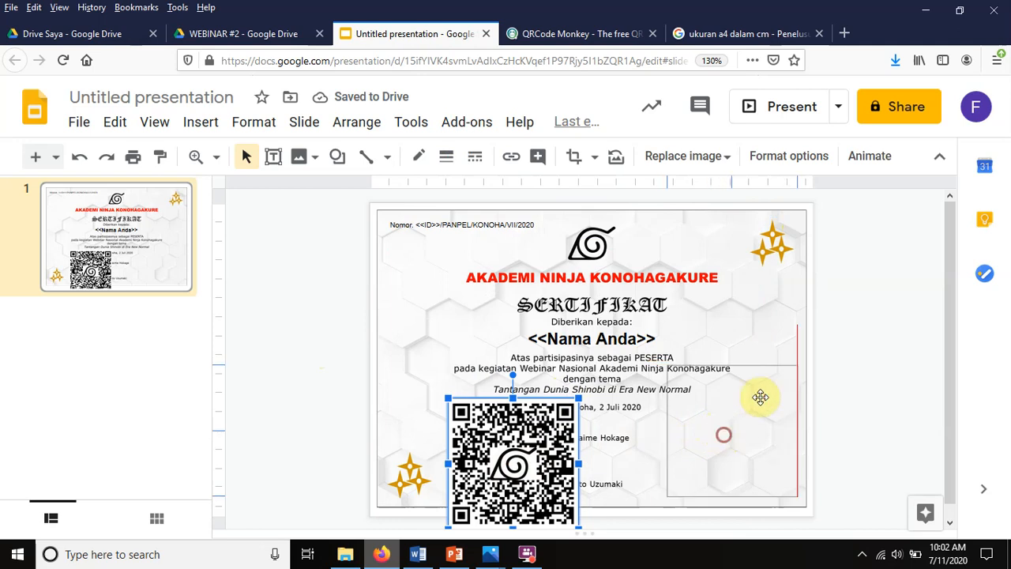
pyautogui.moveTo(668, 363); pyautogui.dragTo(746, 447)
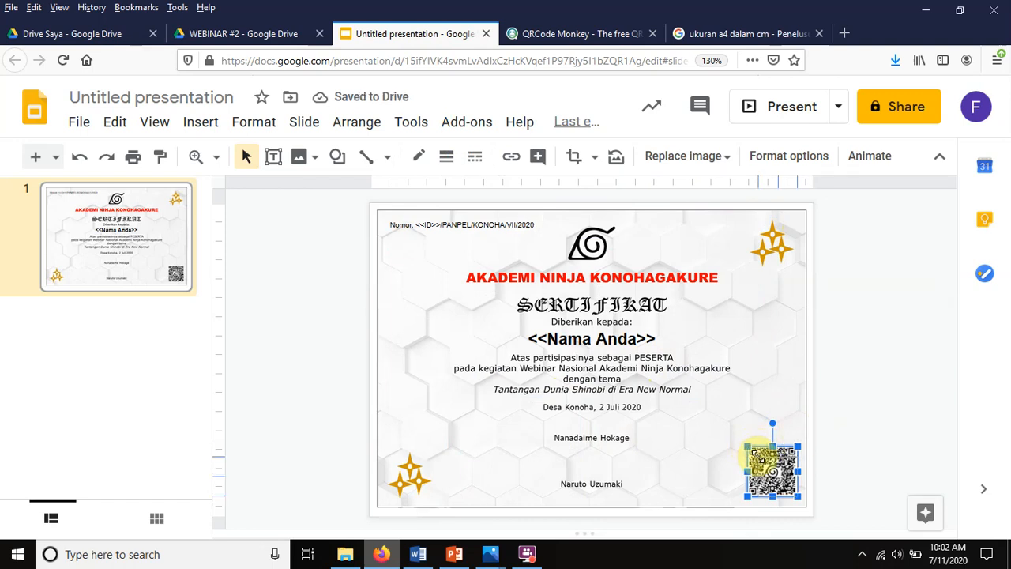
pyautogui.moveTo(749, 447); pyautogui.dragTo(761, 458)
pyautogui.click(869, 403)
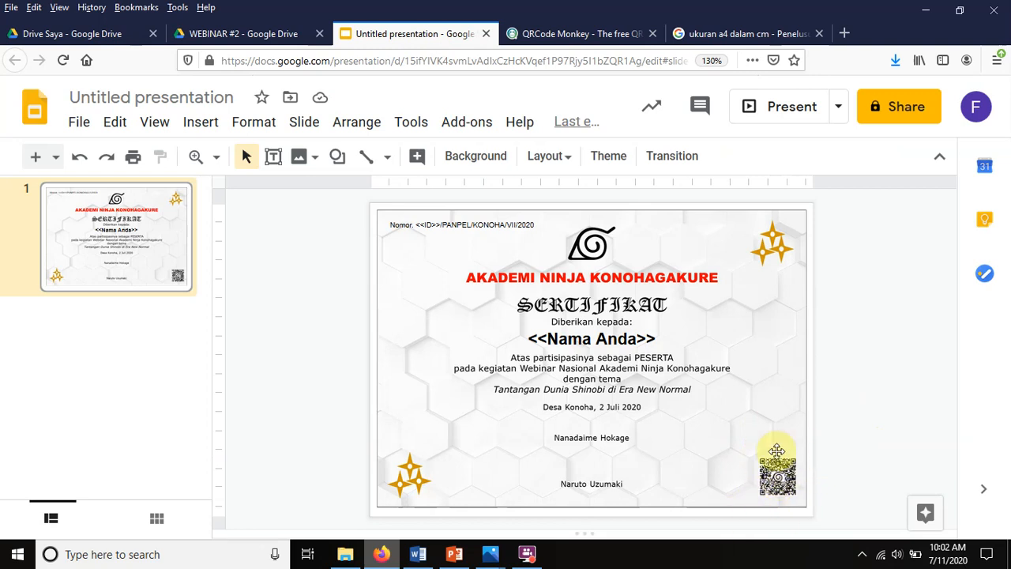
# Step: Review the QR code image in Photos and the contents of the E-SERTIFIKAT PESERTA WEBINAR folder in Drive
pyautogui.click(542, 509)
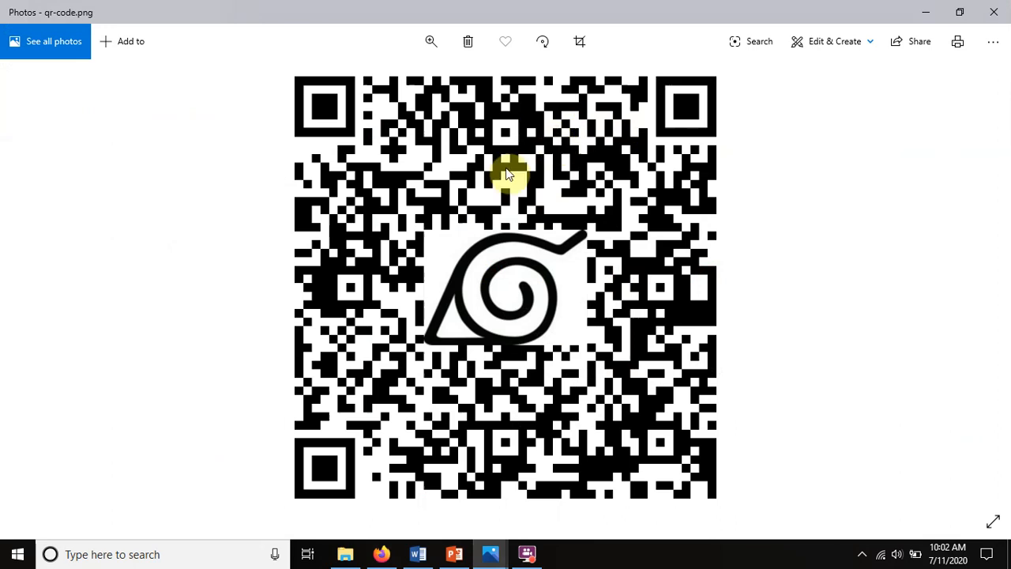
pyautogui.click(383, 555)
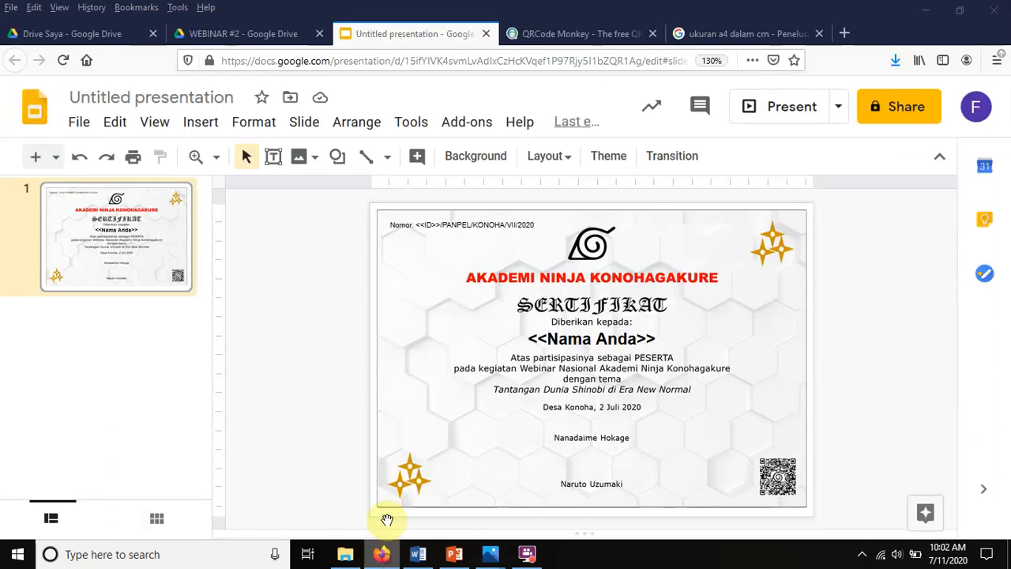
pyautogui.click(249, 35)
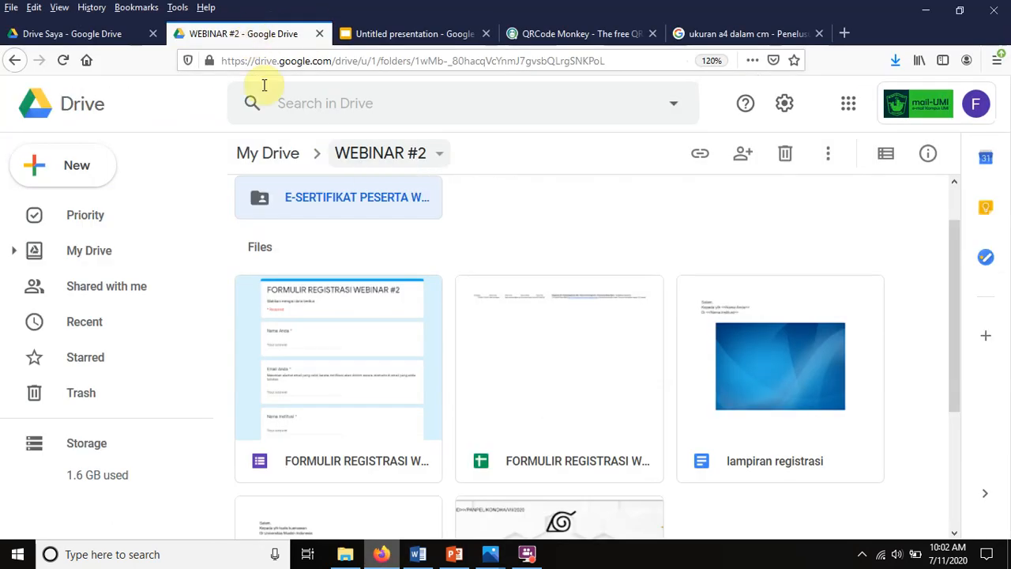
pyautogui.doubleClick(344, 203)
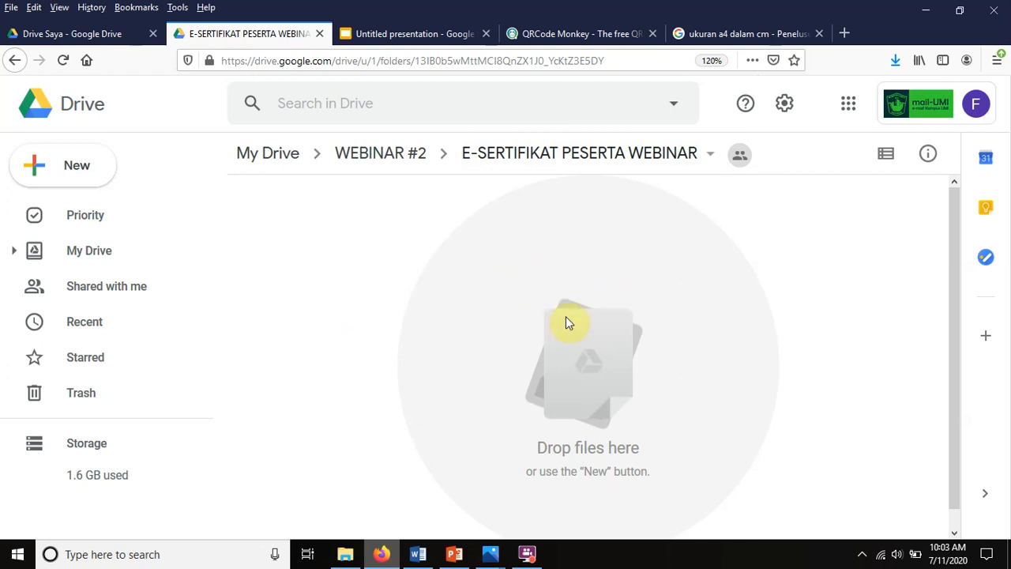
pyautogui.click(395, 161)
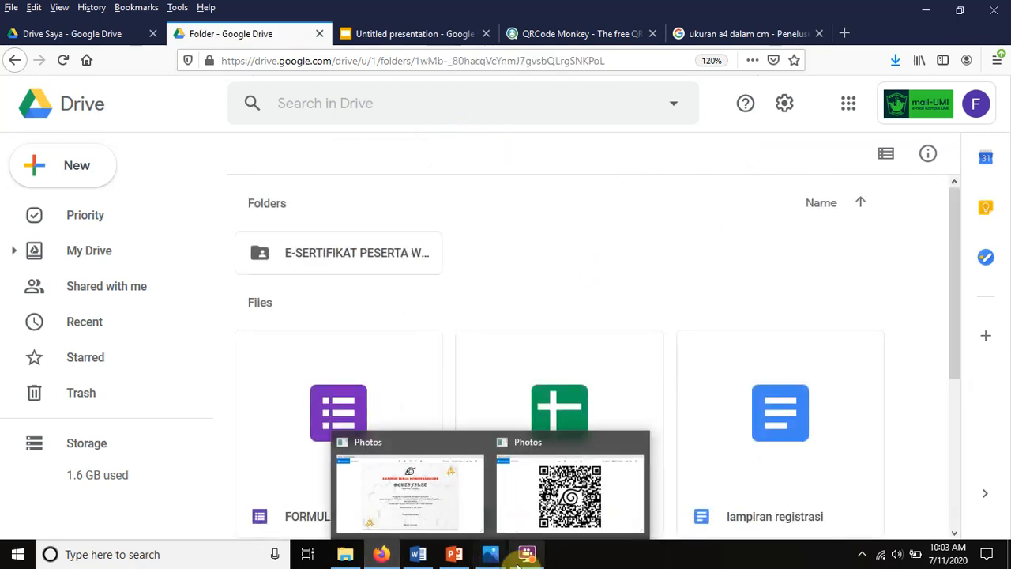
# Step: Check the Part 3 e-certificate outline slide in PowerPoint, and return to the certificate presentation in Google Slides
pyautogui.moveTo(529, 558)
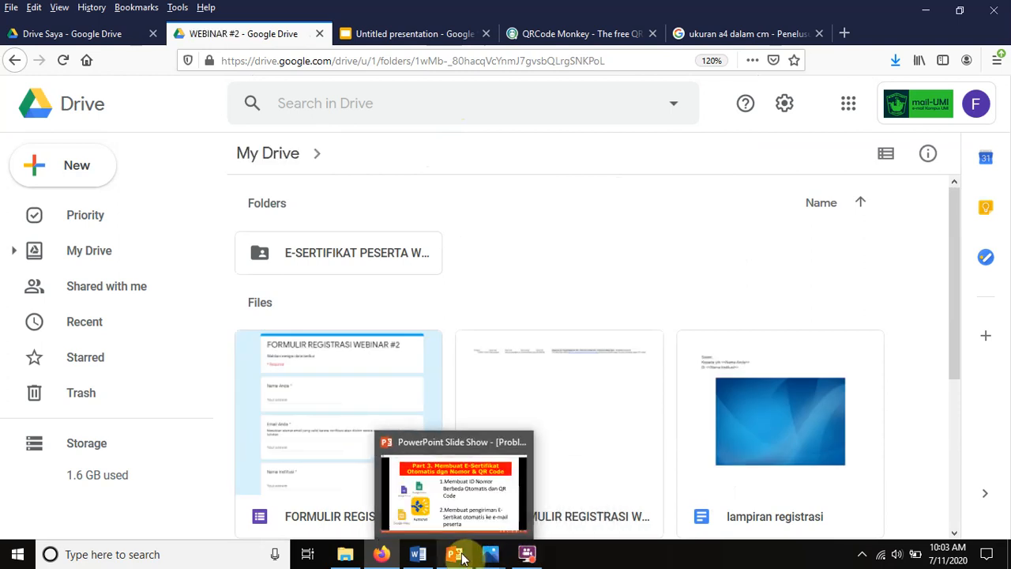
pyautogui.click(462, 558)
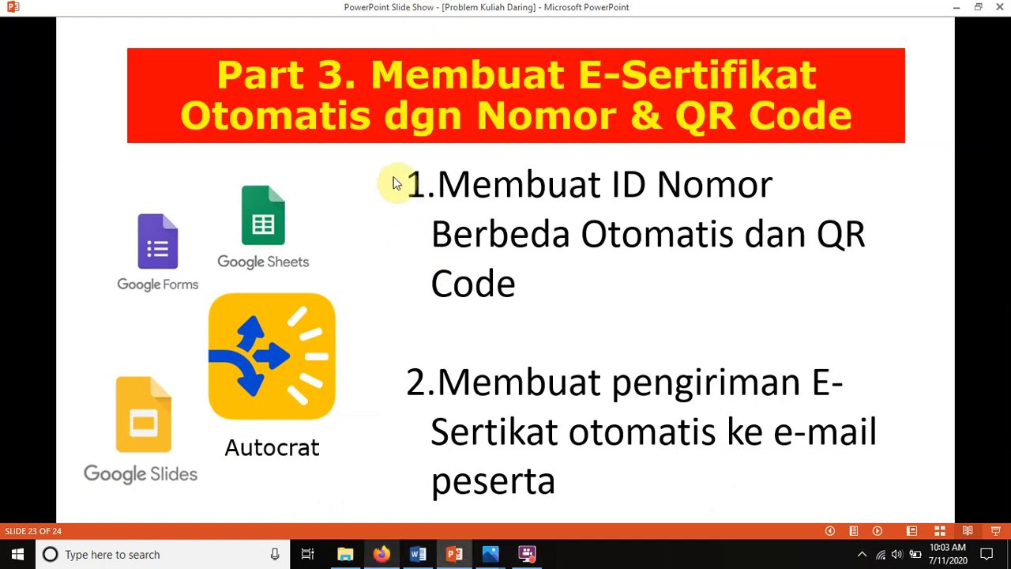
pyautogui.click(384, 556)
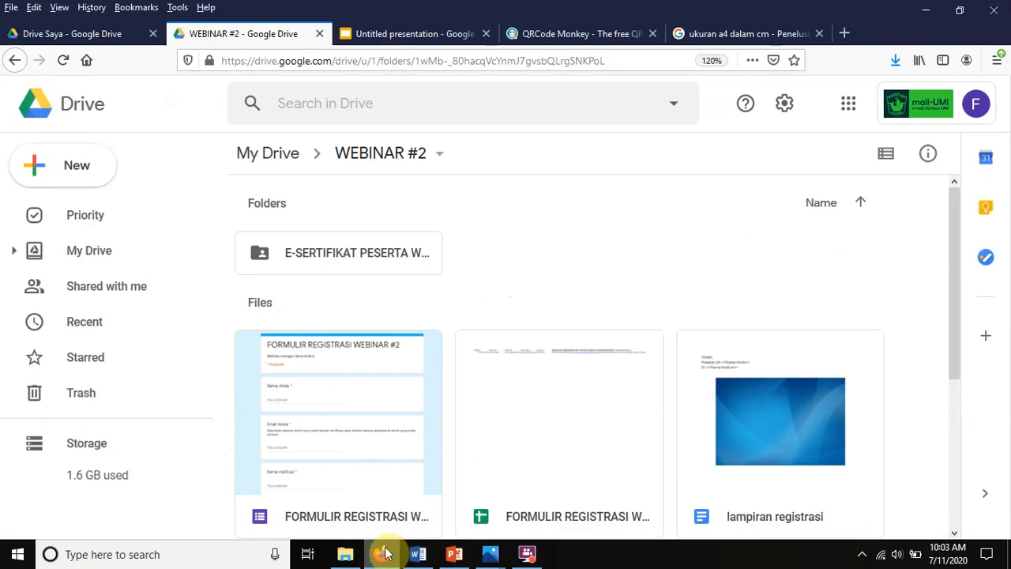
pyautogui.click(414, 35)
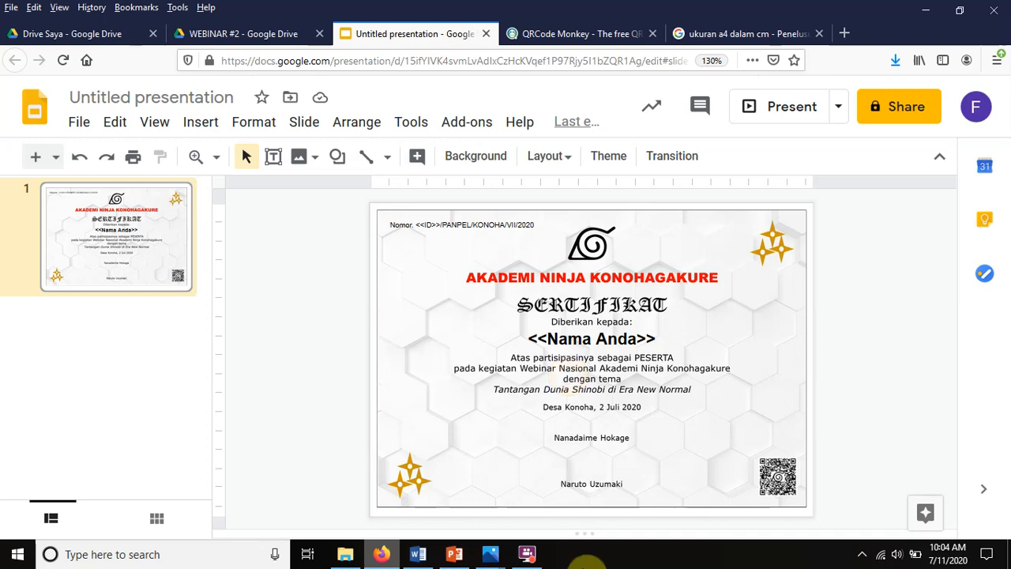
pyautogui.moveTo(537, 560)
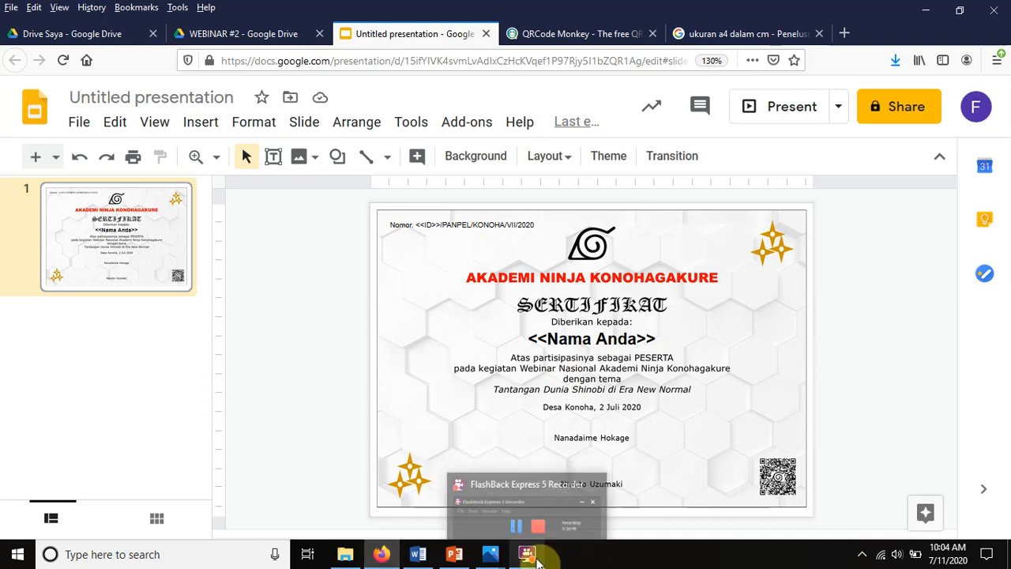
pyautogui.click(537, 559)
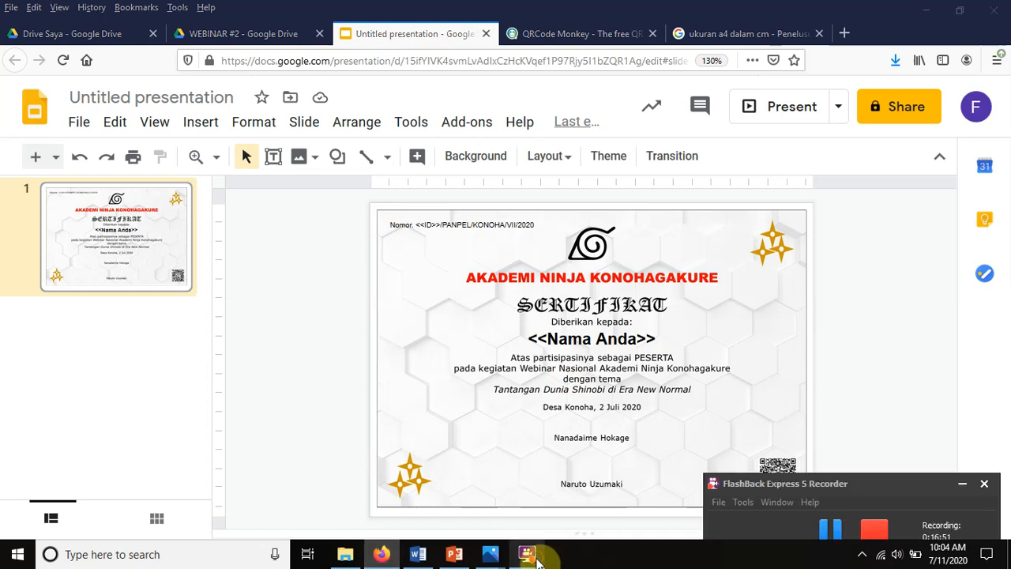